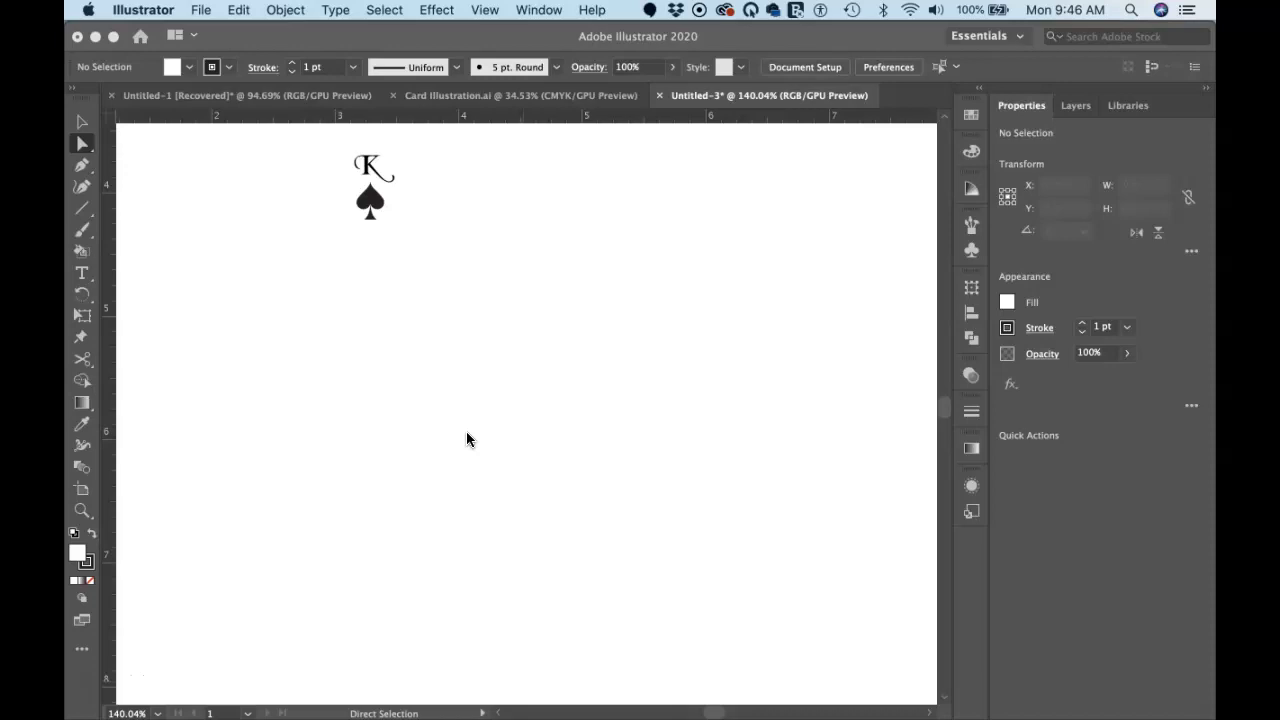
- Draw a rectangle 2.5 in wide and 3.5 in high beside the K and spade artwork as the card outline
key("m")
key("m")
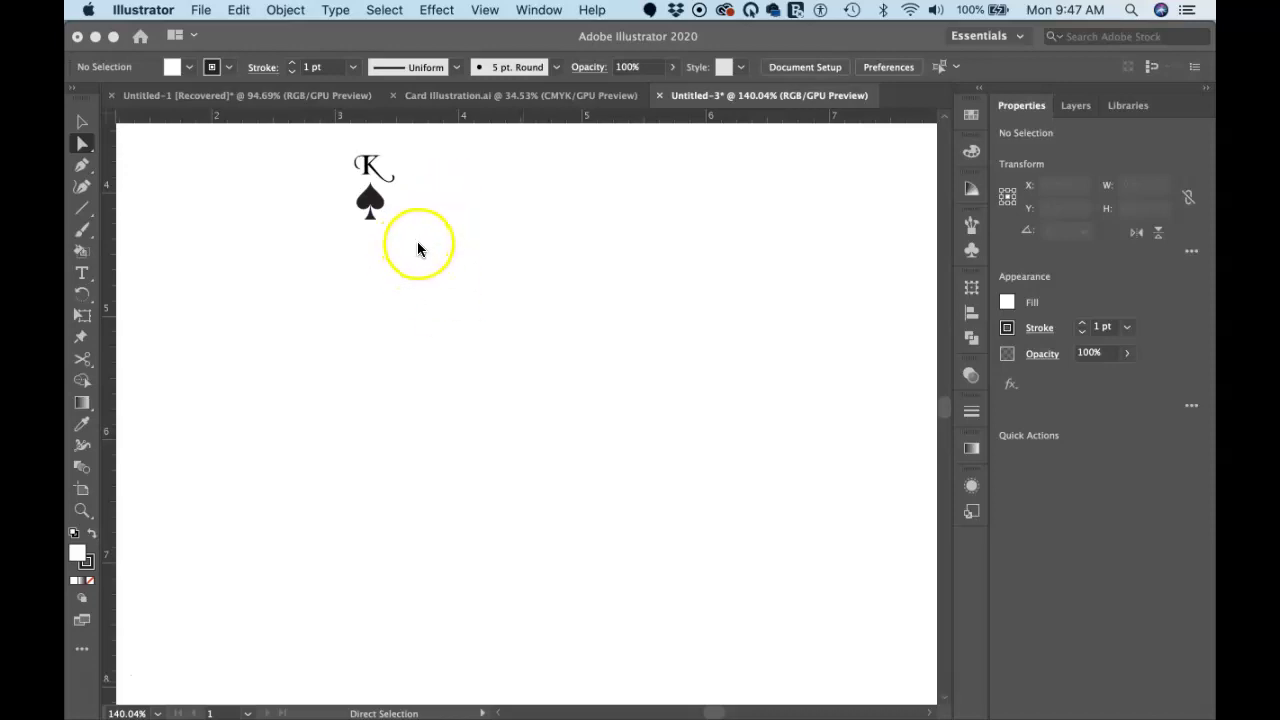
left_click(422, 249)
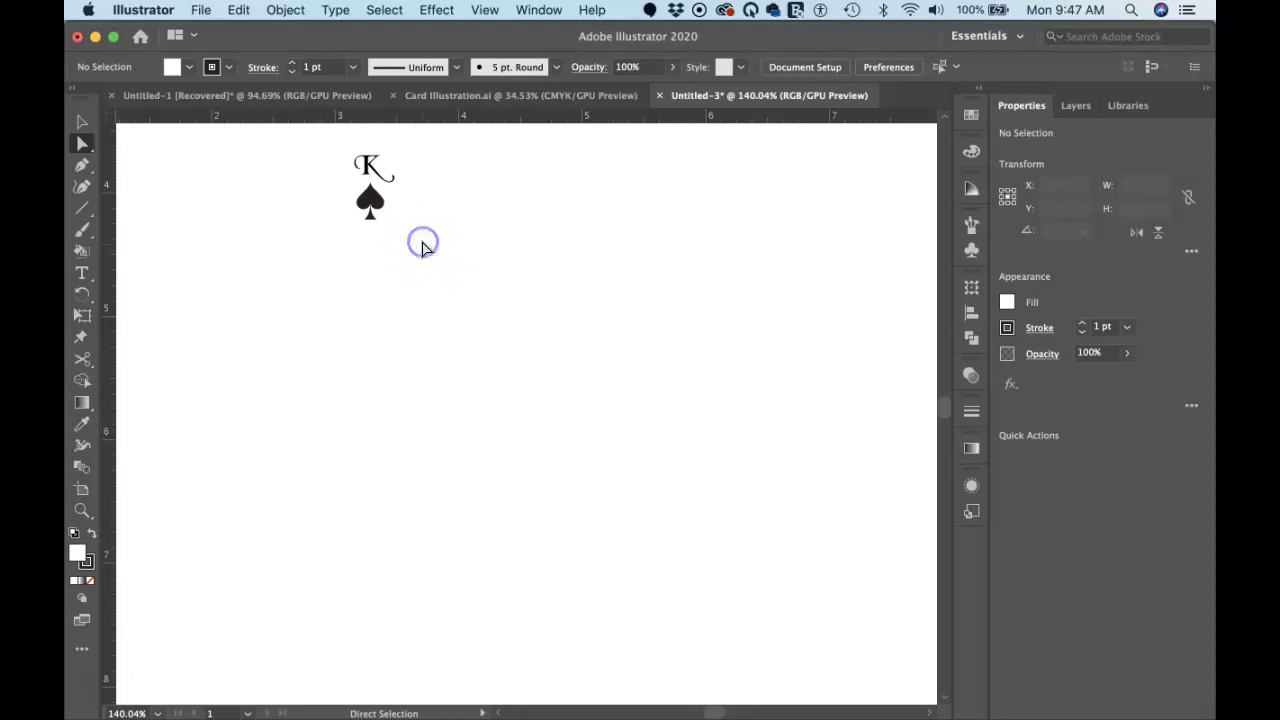
key("m")
left_click(423, 249)
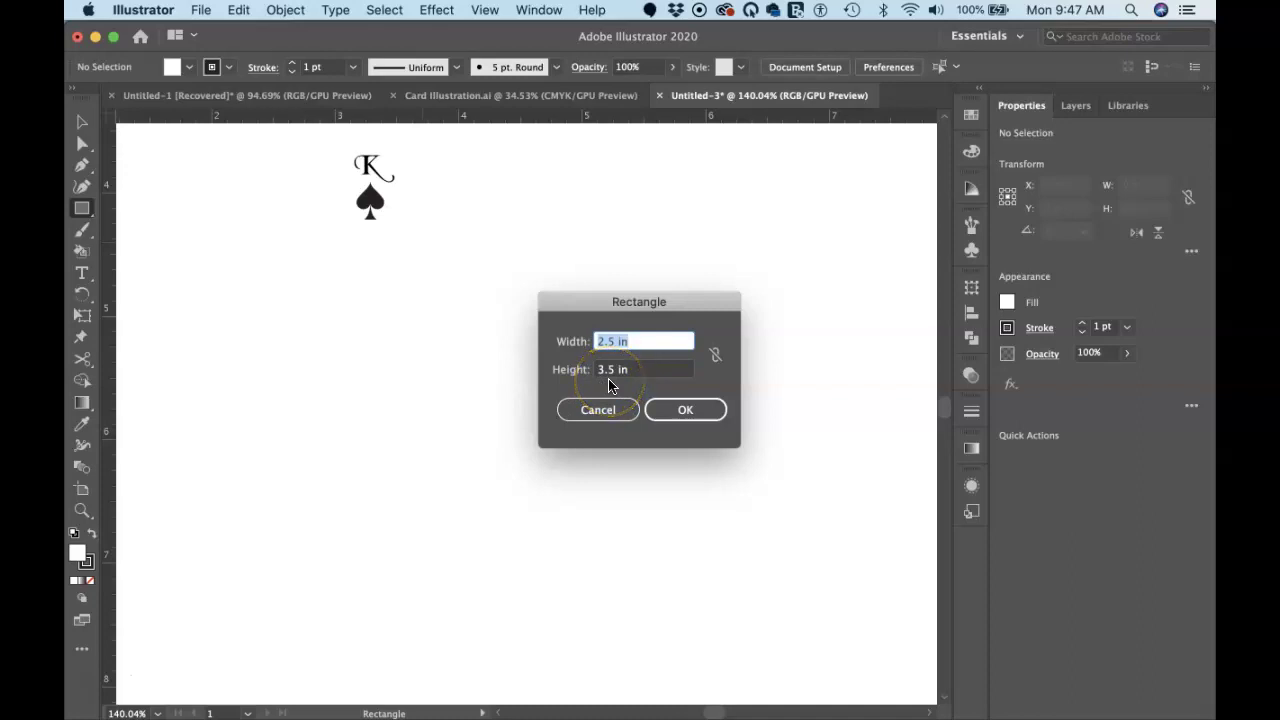
left_click(664, 409)
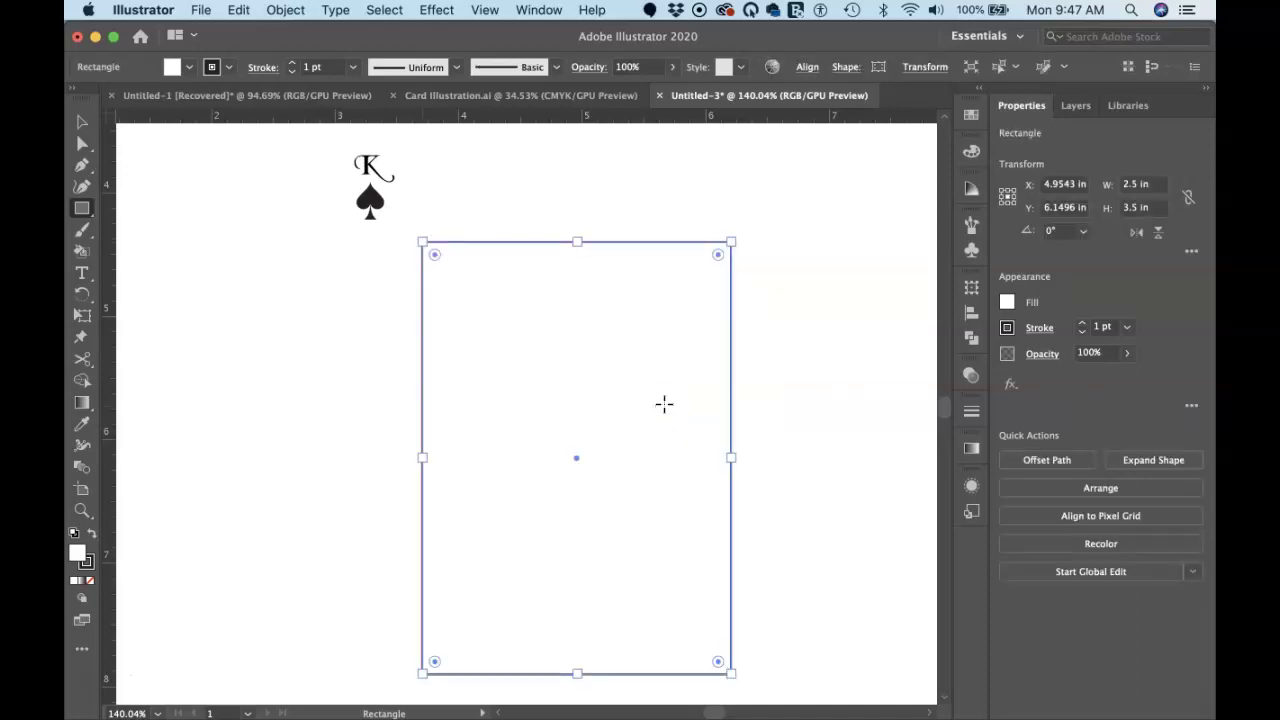
- Move the card rectangle slightly up and to the right, beside the K and spade artwork
key("v")
left_click_drag(647, 244, 663, 199)
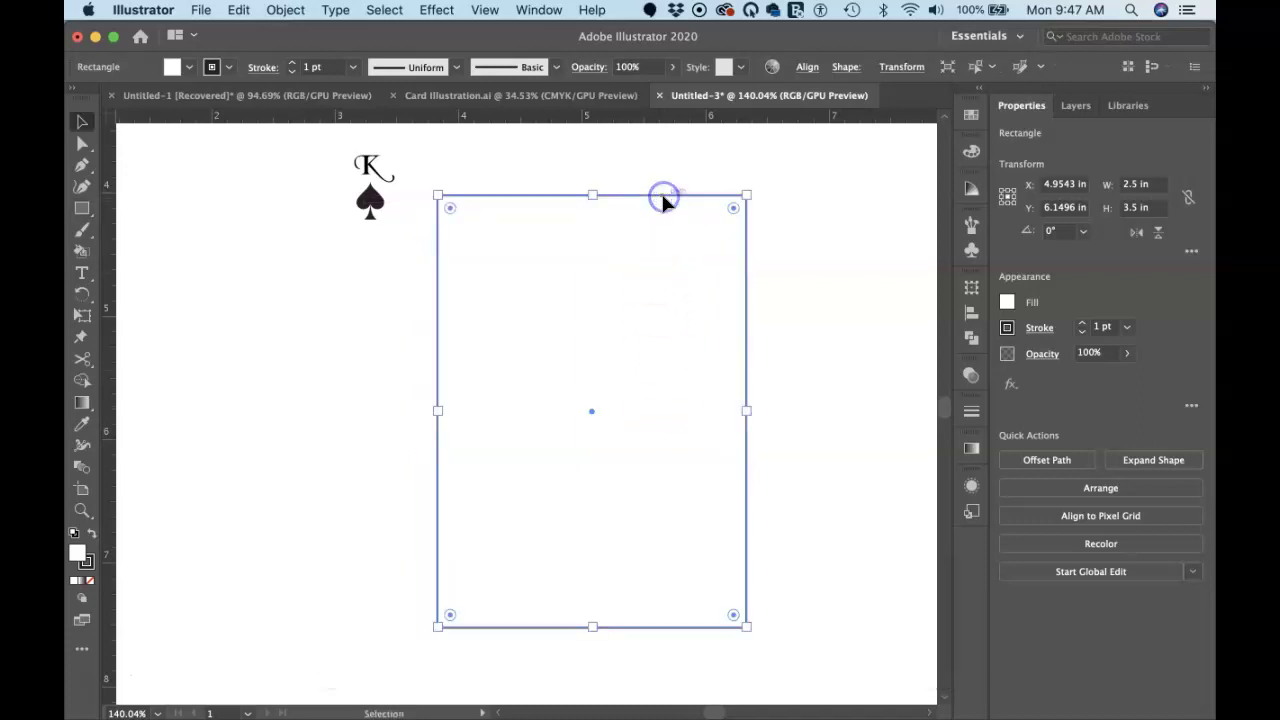
left_click(771, 428)
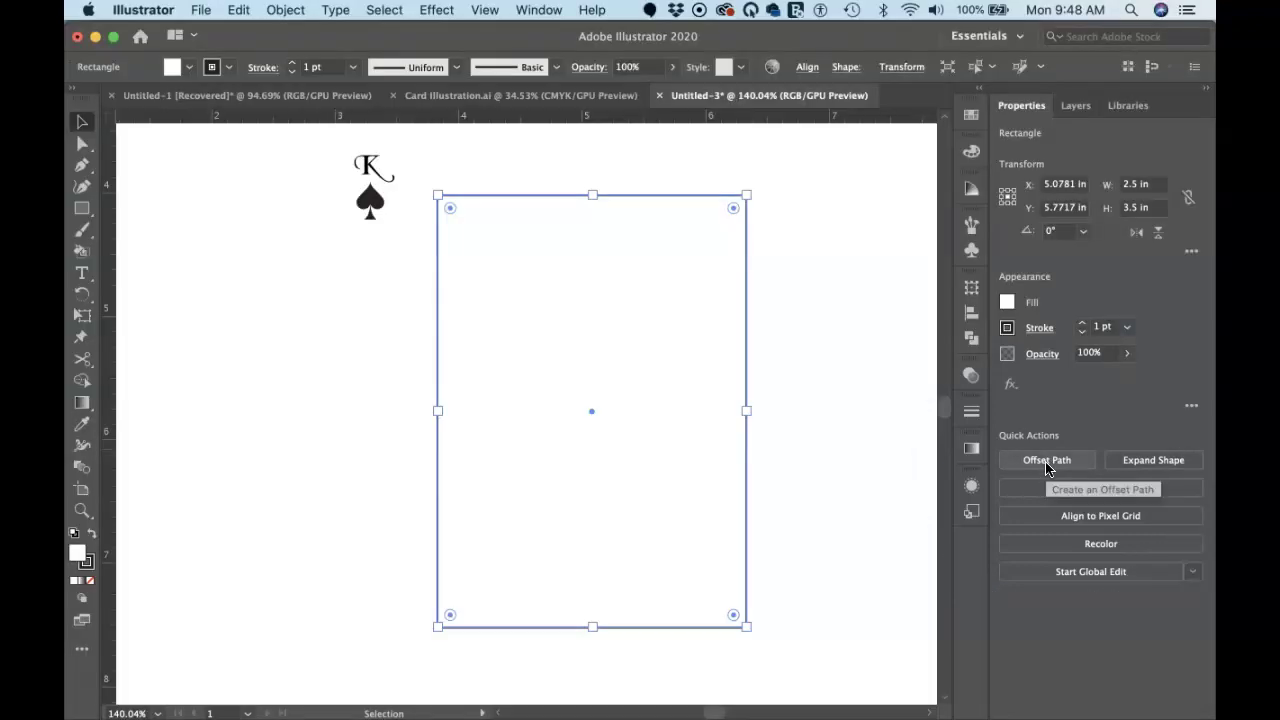
- Open Offset Path for the card rectangle and preview an outward offset of 0.25 in
left_click(1046, 465)
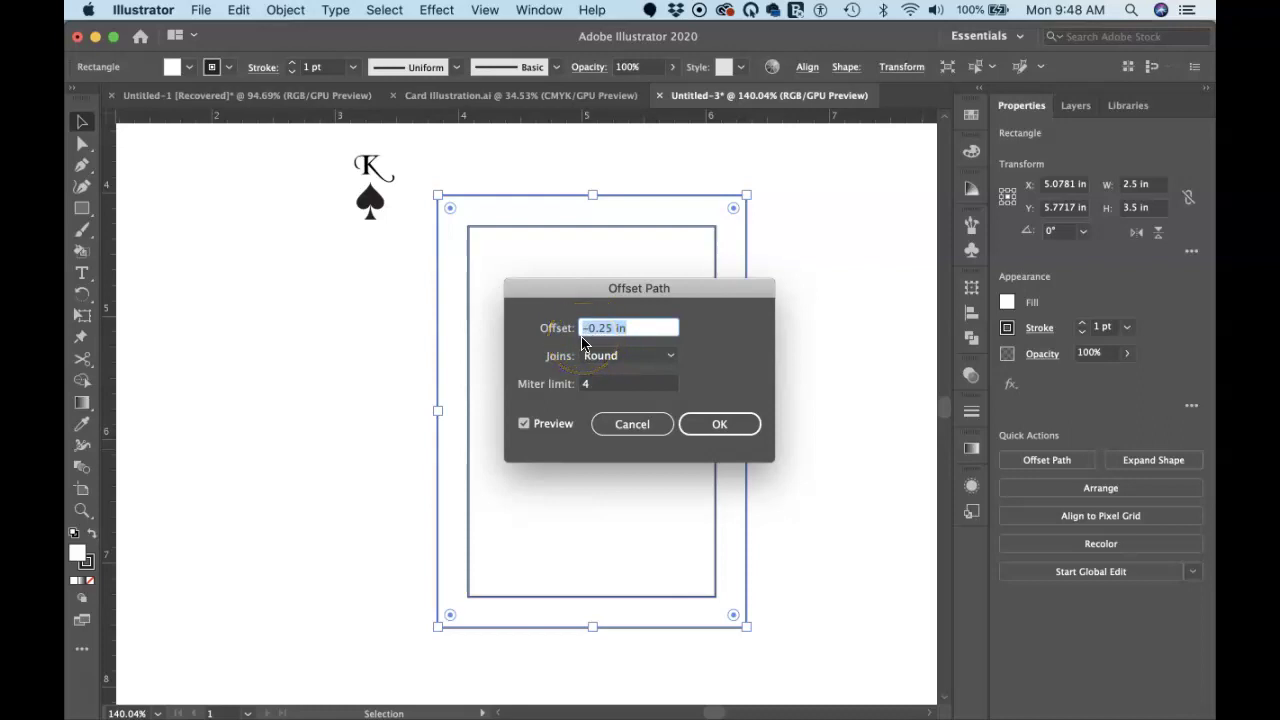
left_click_drag(588, 330, 552, 330)
key("BackSpace")
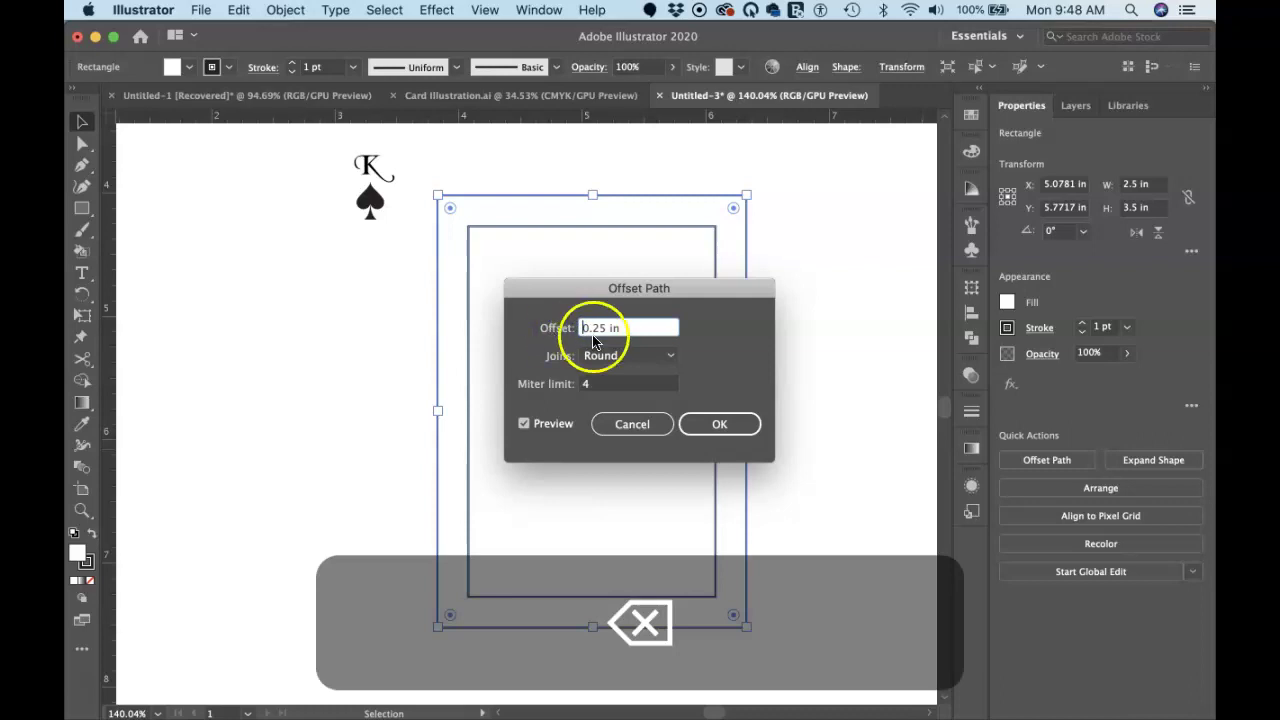
left_click(521, 424)
left_click(520, 426)
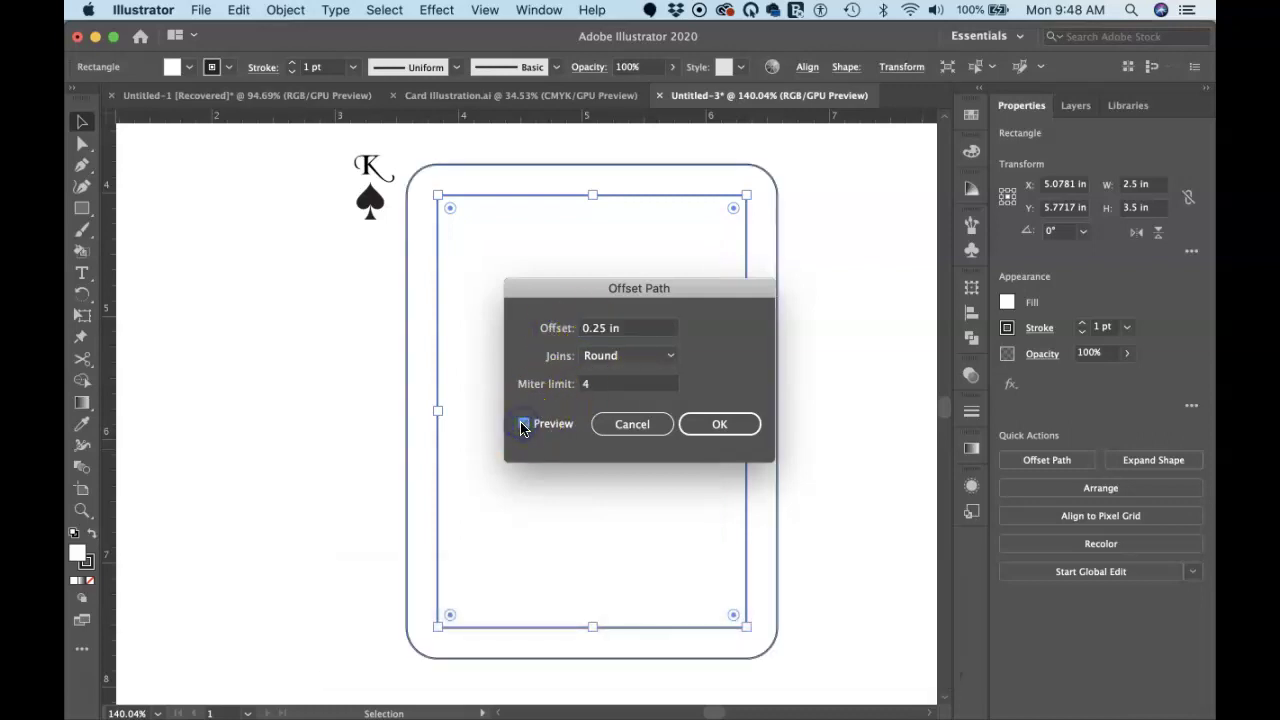
left_click(521, 425)
- Offset the card rectangle inward by -0.25 in with Miter joins to create the inner frame
left_click(585, 337)
left_click(590, 340)
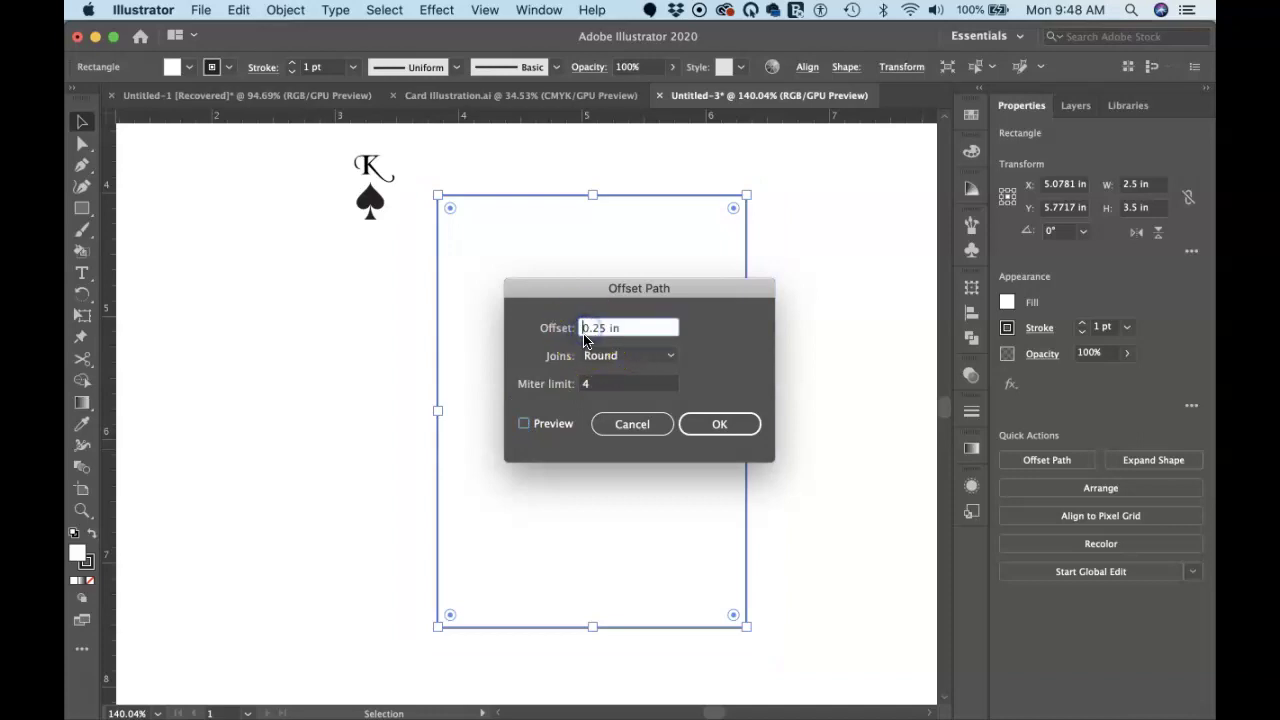
type("-")
left_click(710, 425)
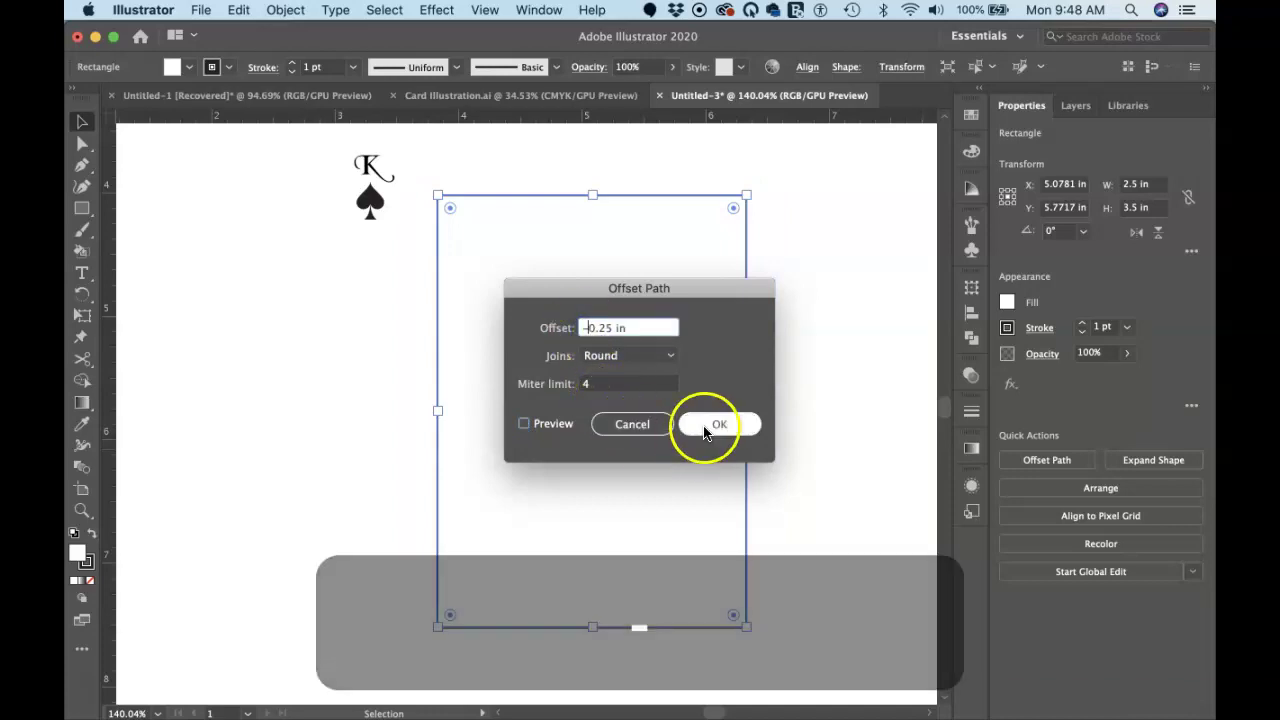
left_click(668, 356)
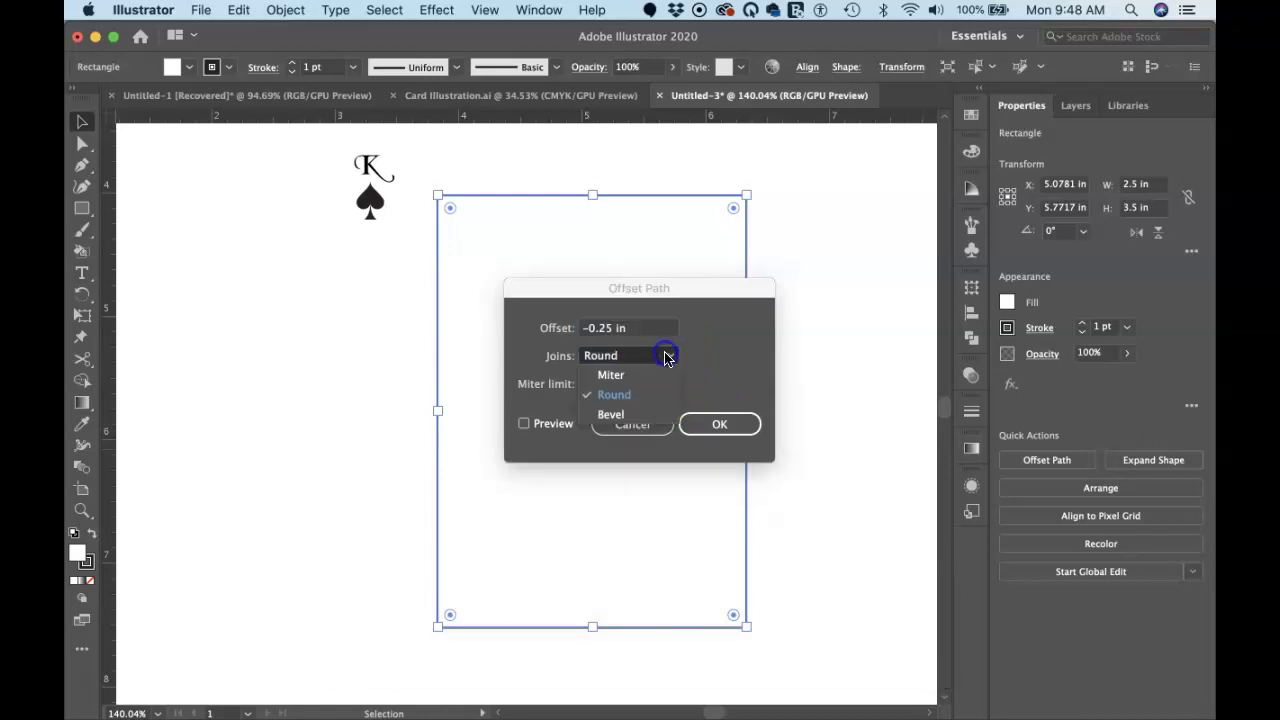
left_click(638, 381)
left_click(722, 427)
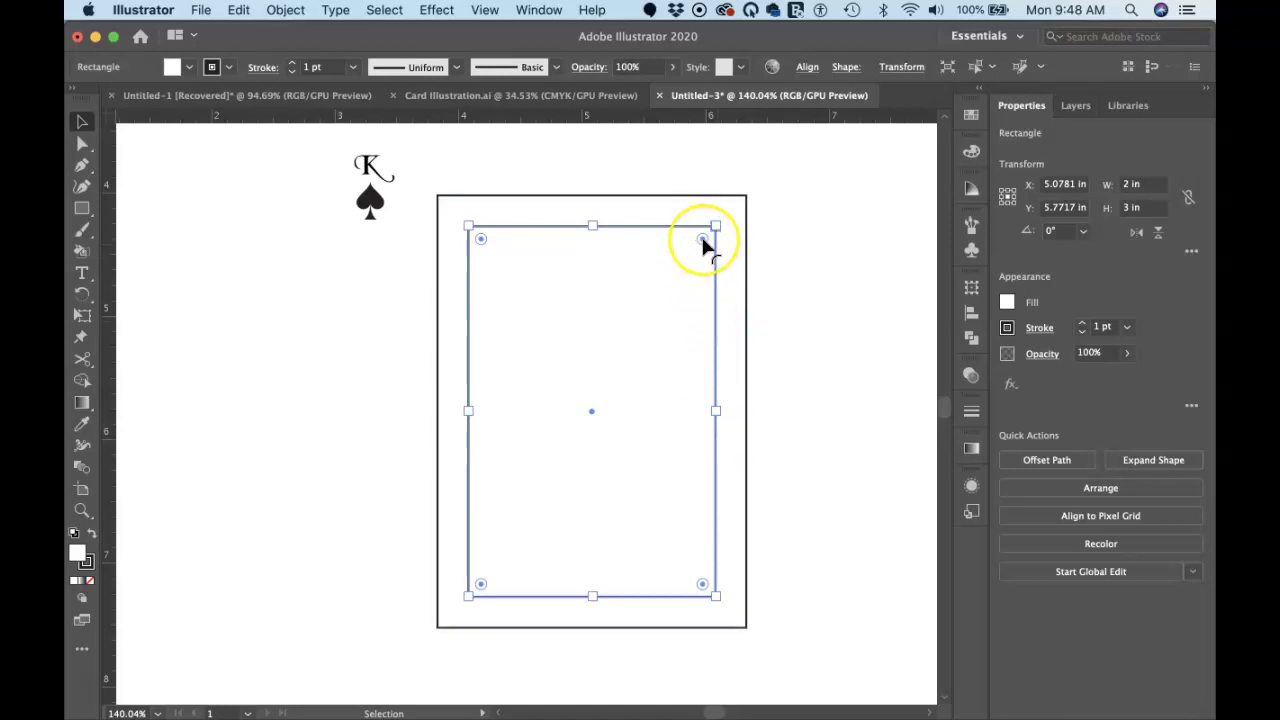
- Round all corners of the inner frame, and round the outer card rectangle's corners with a slightly larger radius
left_click_drag(705, 244, 697, 248)
left_click(733, 218)
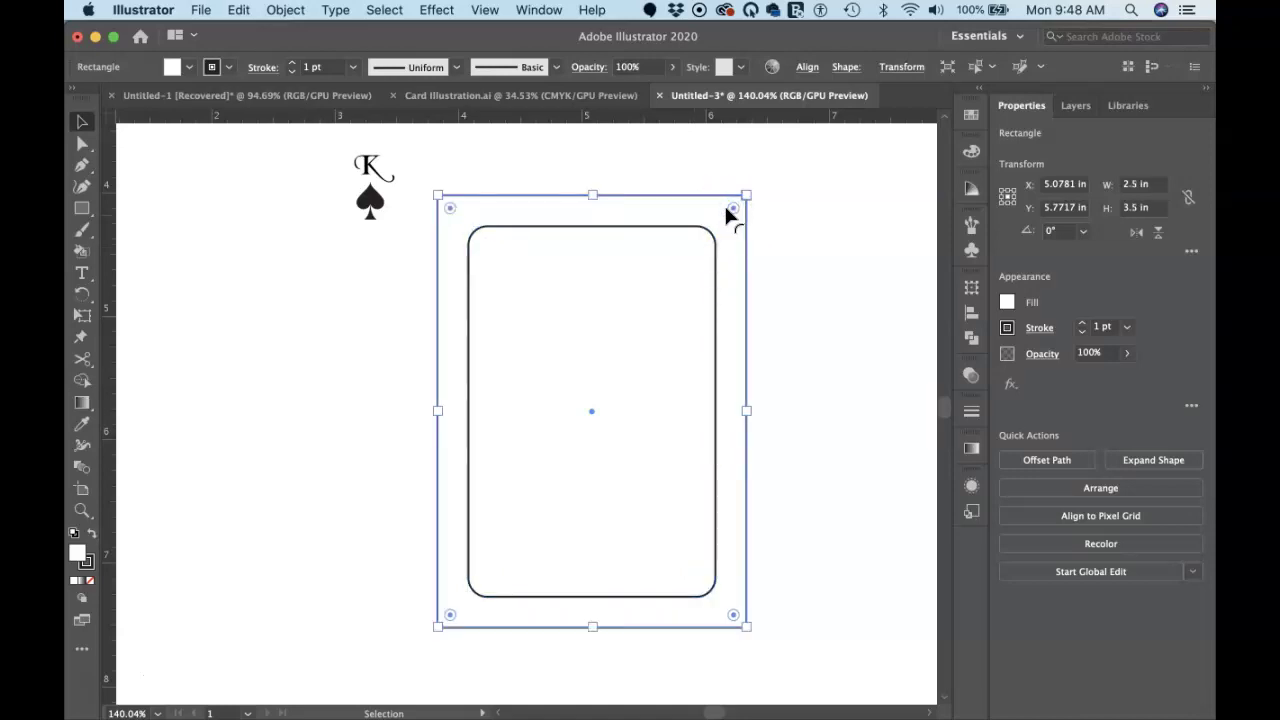
left_click_drag(731, 208, 715, 228)
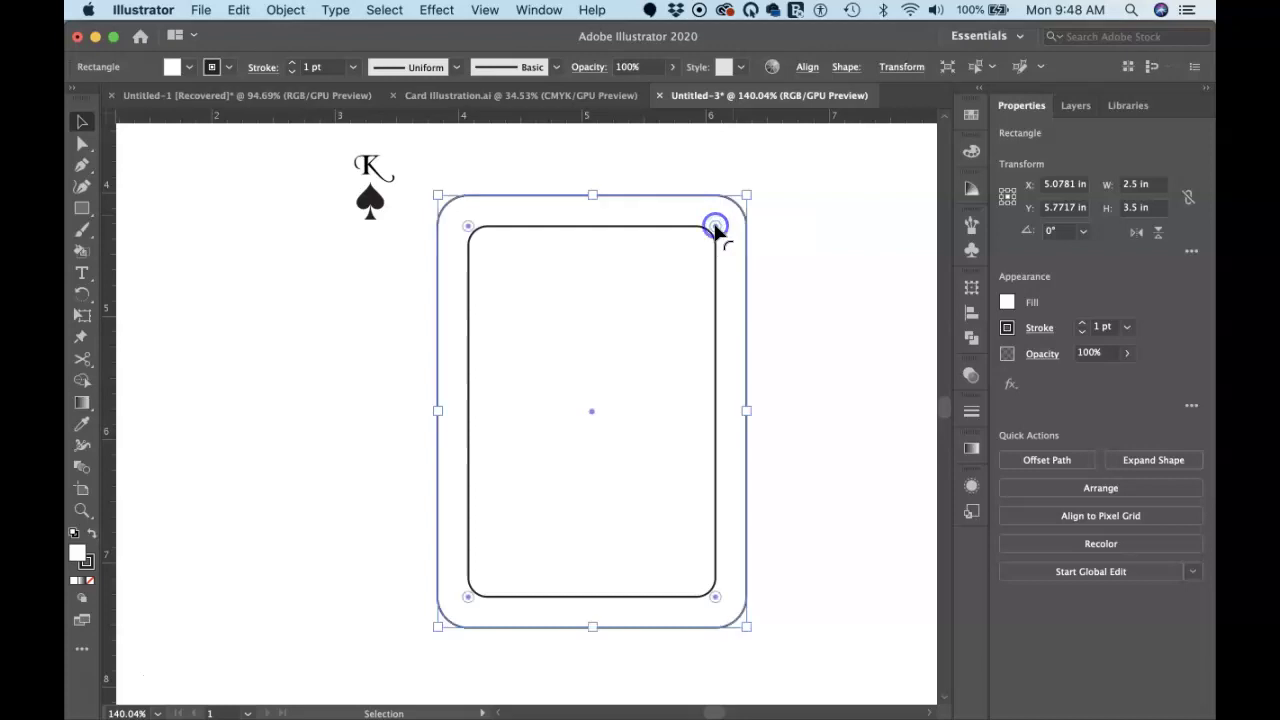
left_click(798, 234)
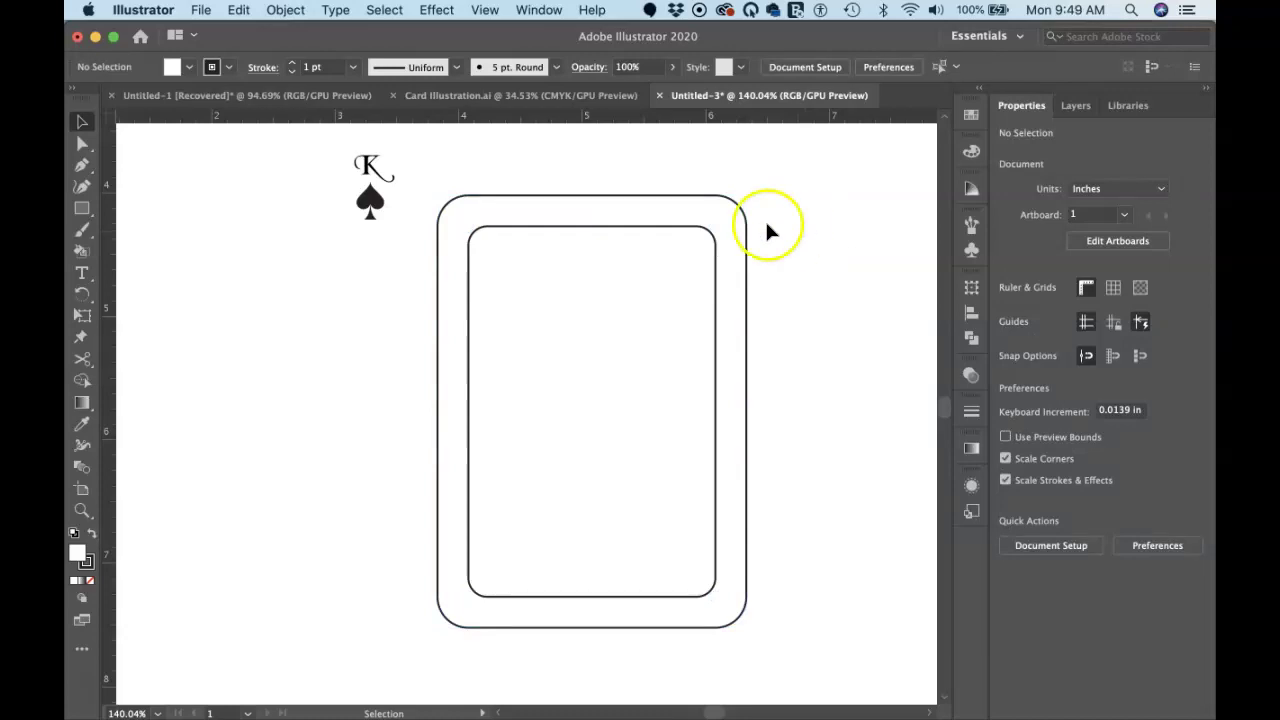
- Move the K and spade group onto the card's upper-left corner and bring it to the front
left_click_drag(343, 158, 403, 231)
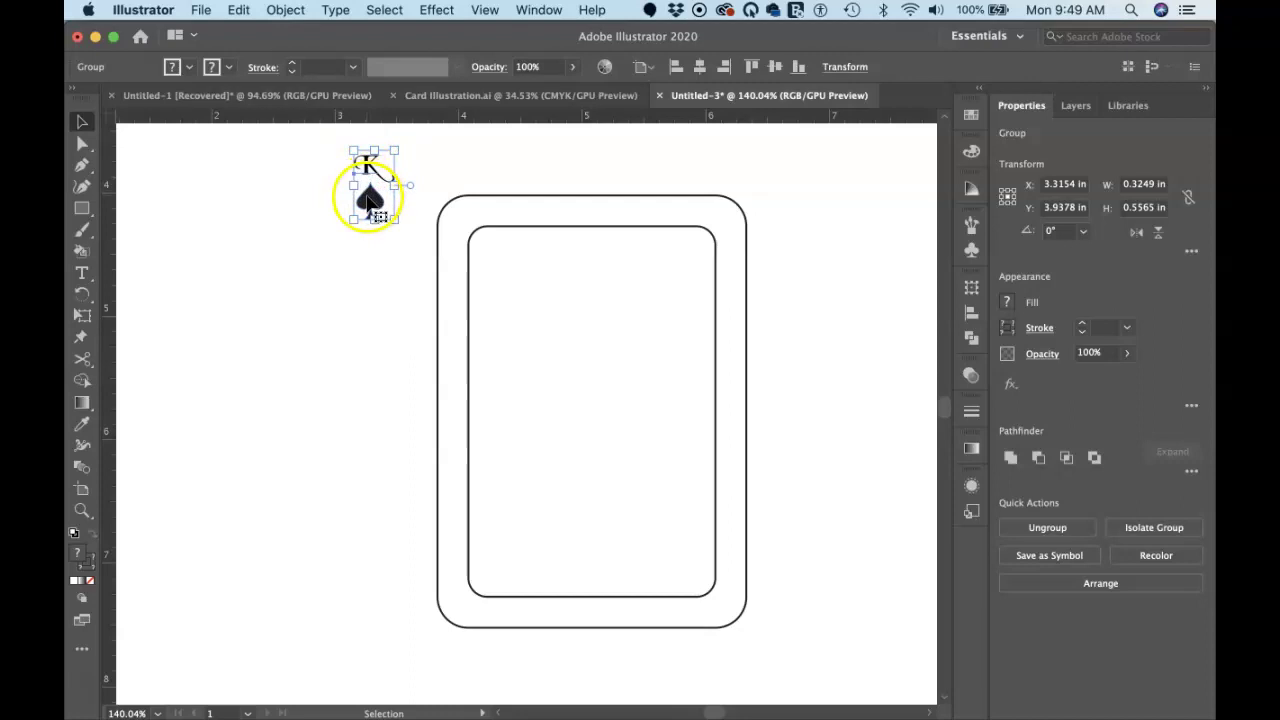
left_click_drag(369, 207, 465, 263)
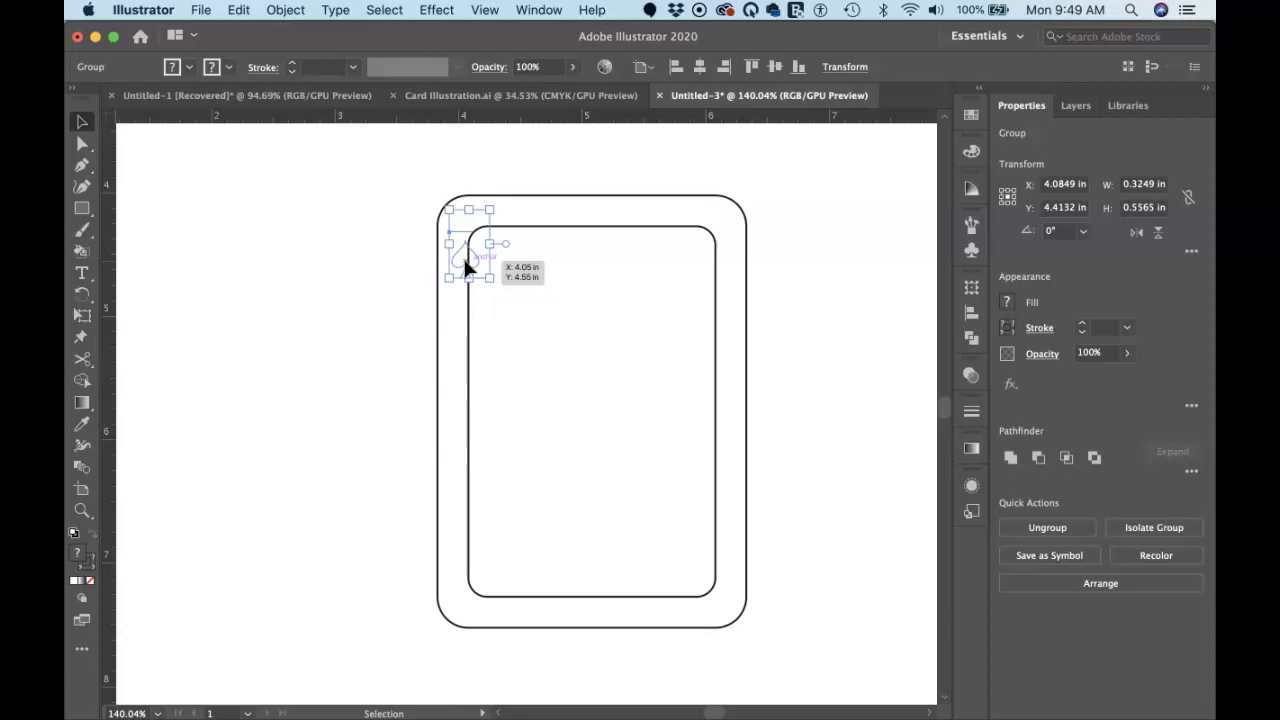
key("super")
key("shift+super+bracketright")
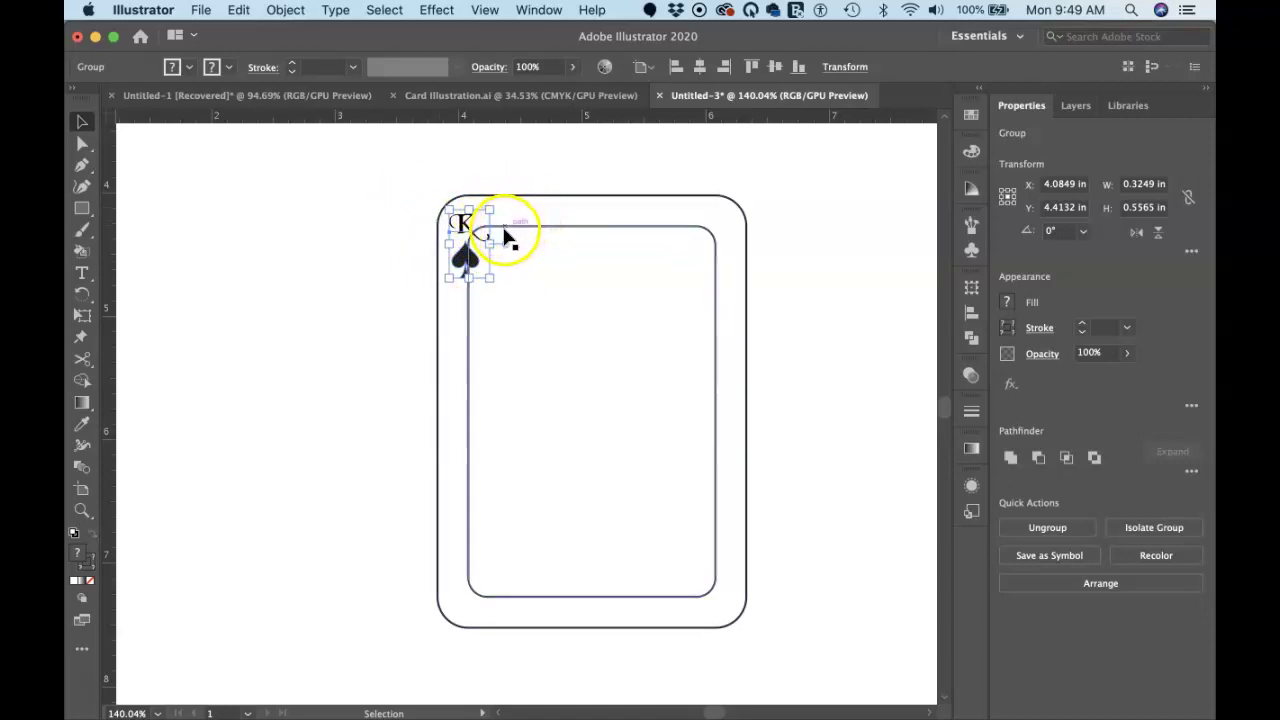
left_click(397, 233)
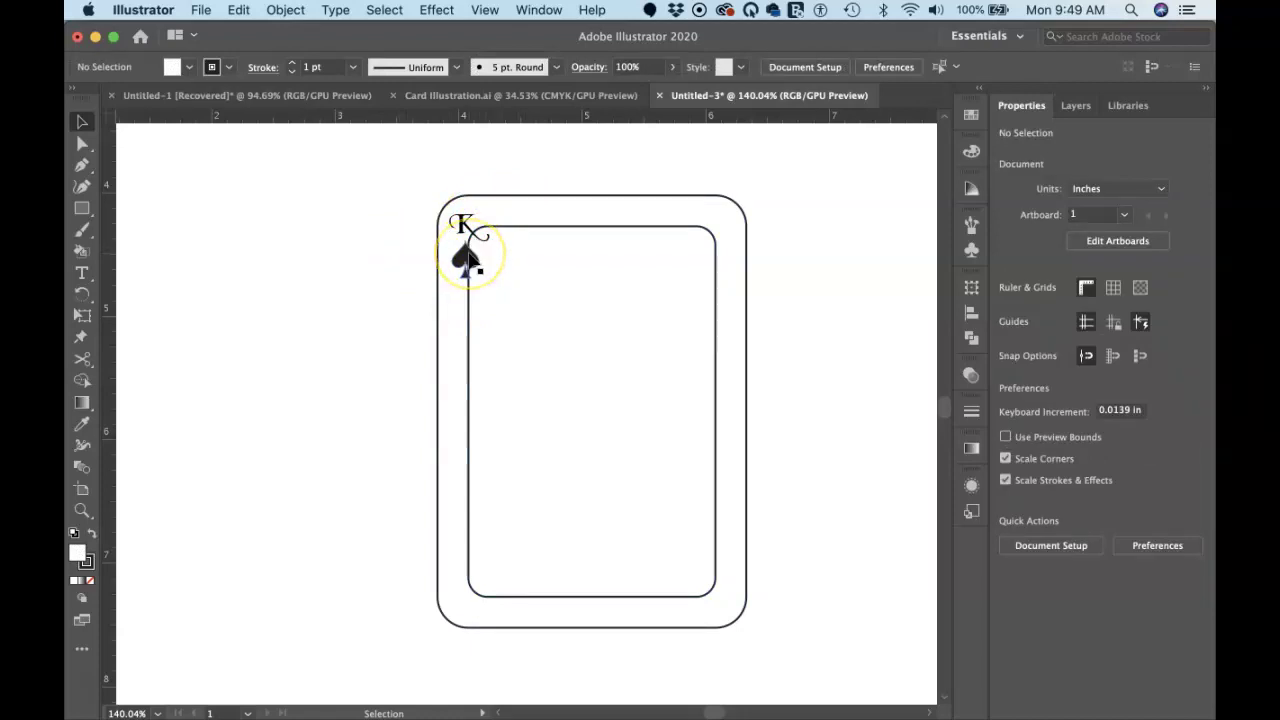
- Draw a rectangle about 0.43 in wide and 0.62 in high covering the K and spade in the card's corner
key("m")
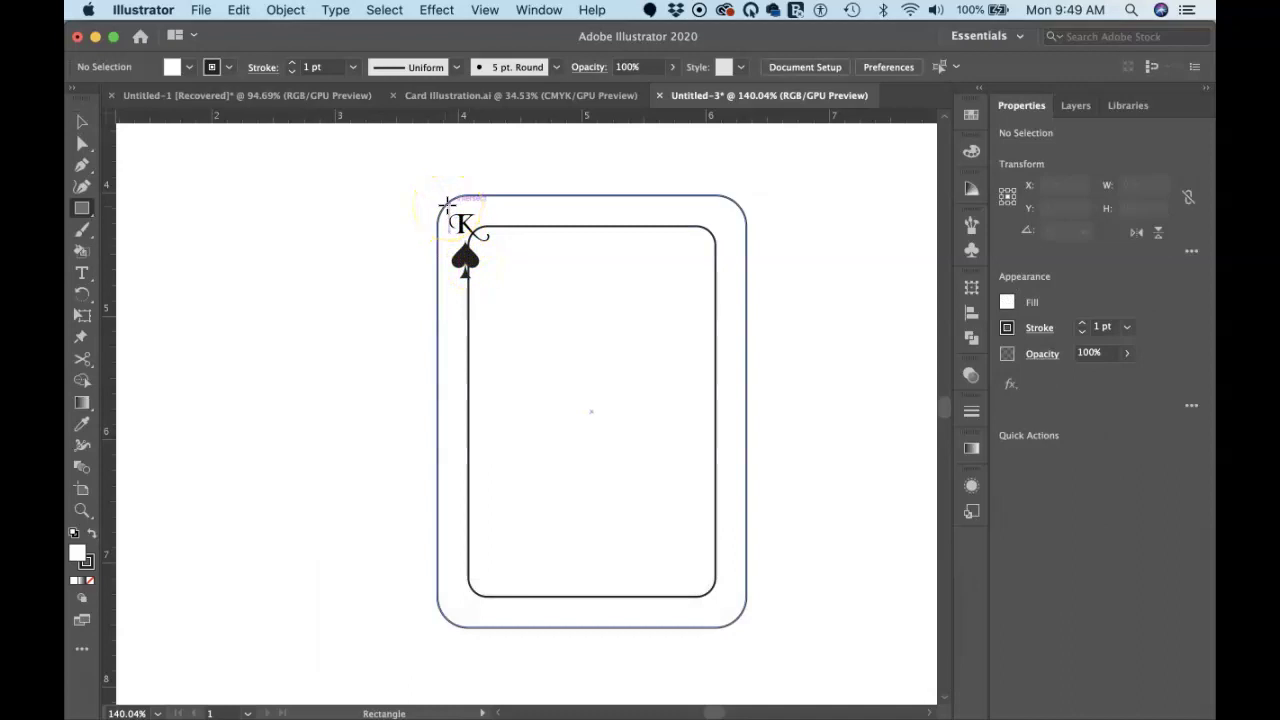
left_click_drag(443, 209, 497, 289)
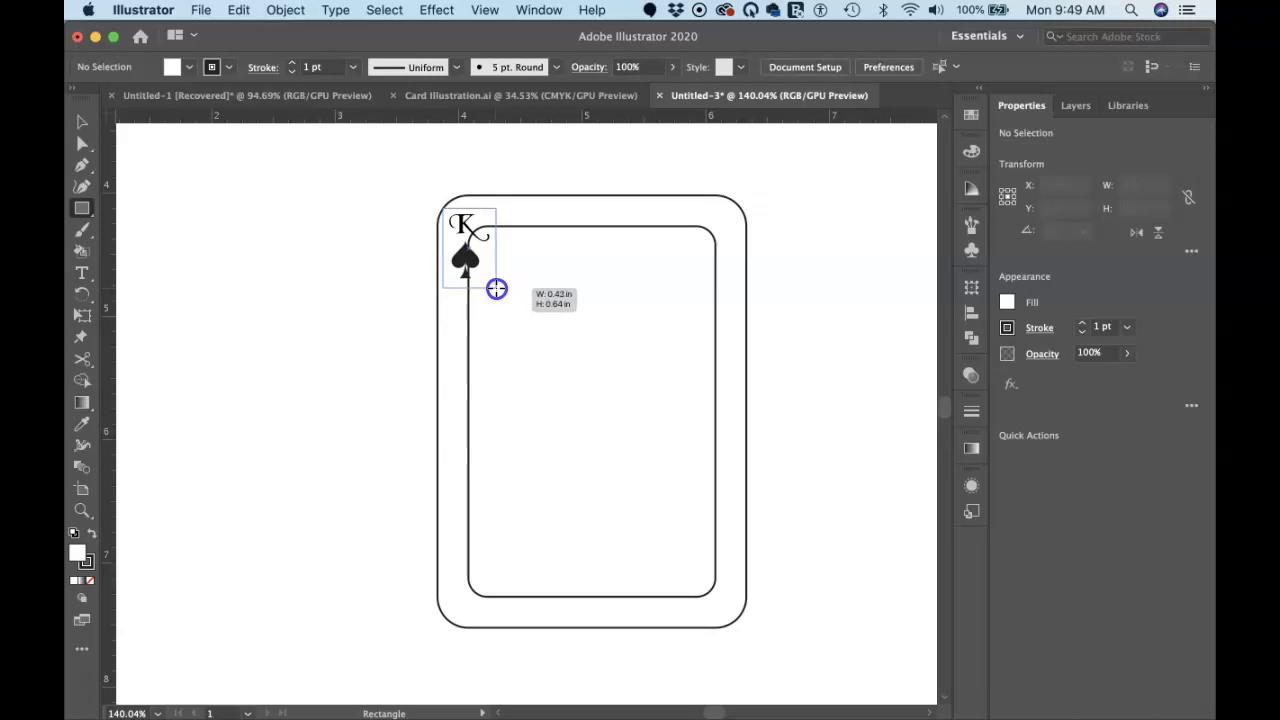
left_click_drag(497, 289, 497, 286)
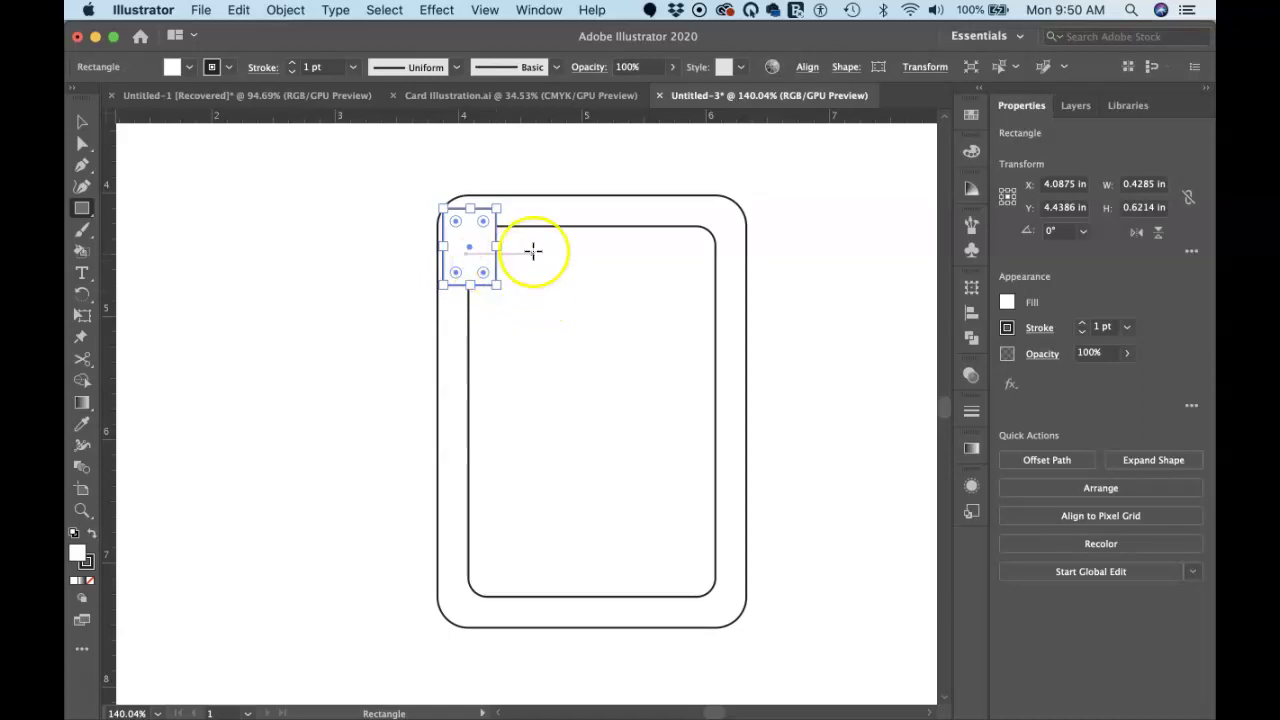
- Subtract the small rectangle from the inner frame with Minus Front to cut a notch around the K and spade
key("v")
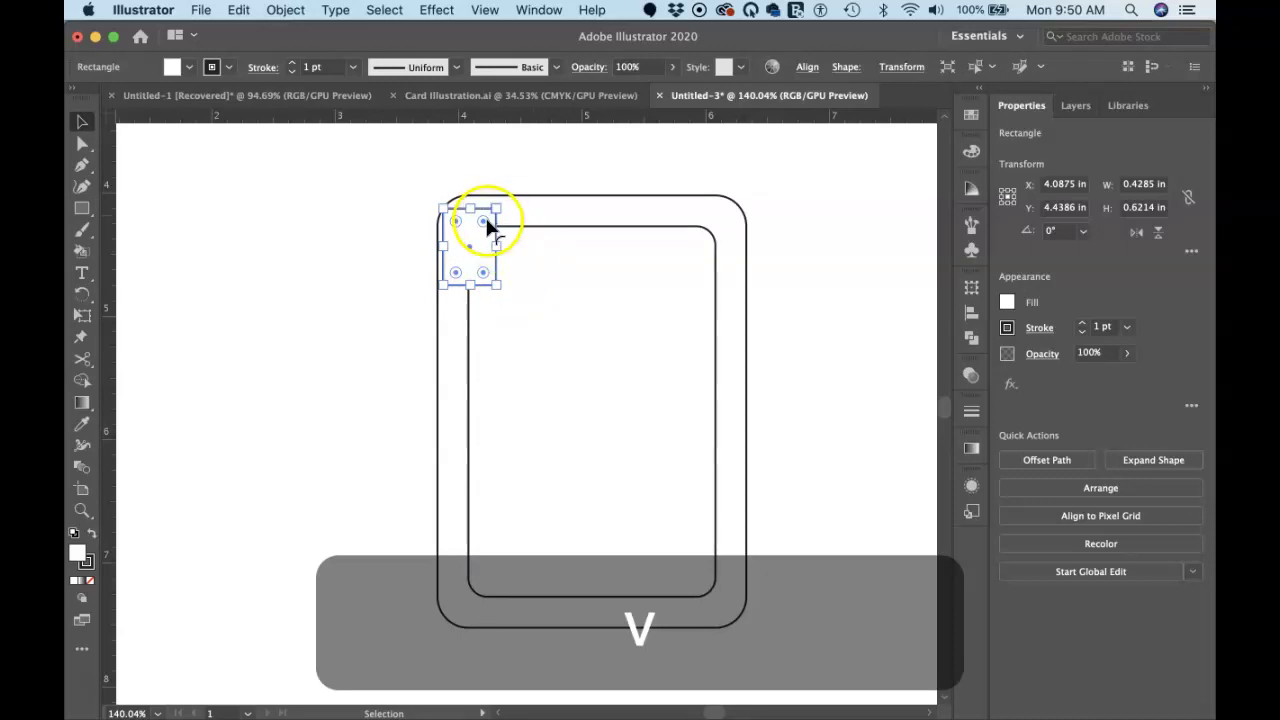
left_click(547, 229, "shift")
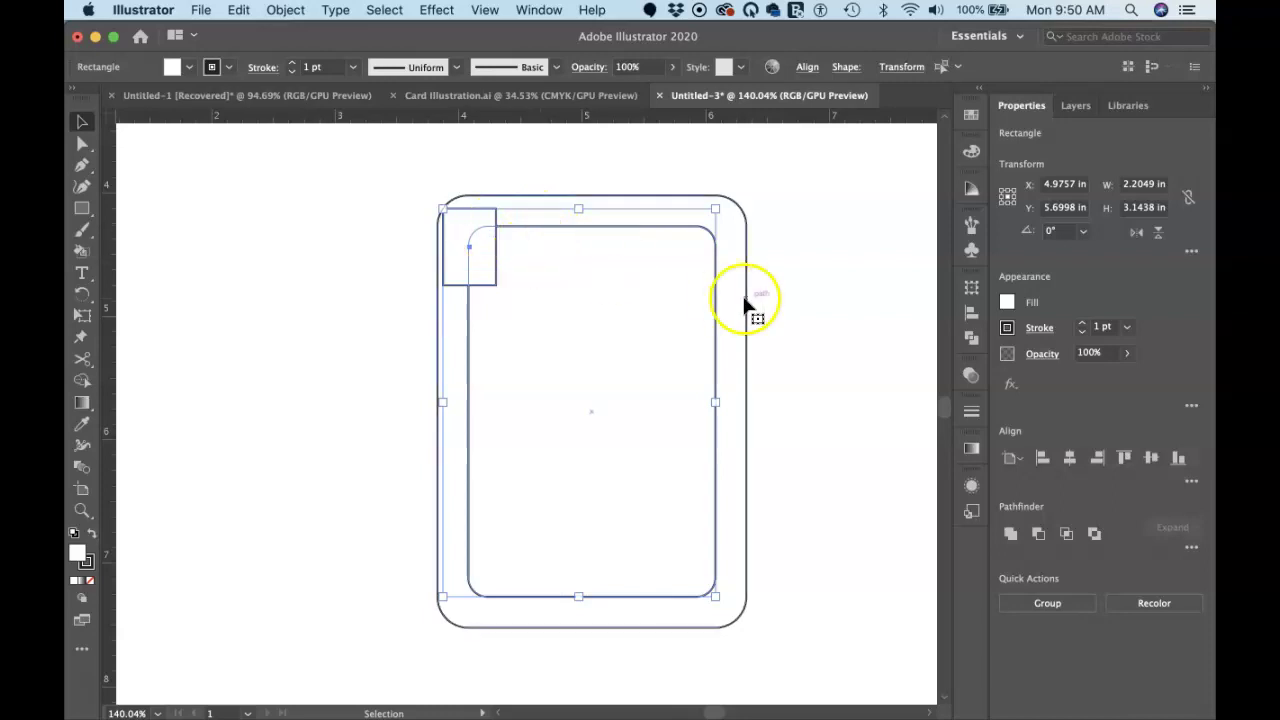
left_click(1038, 537)
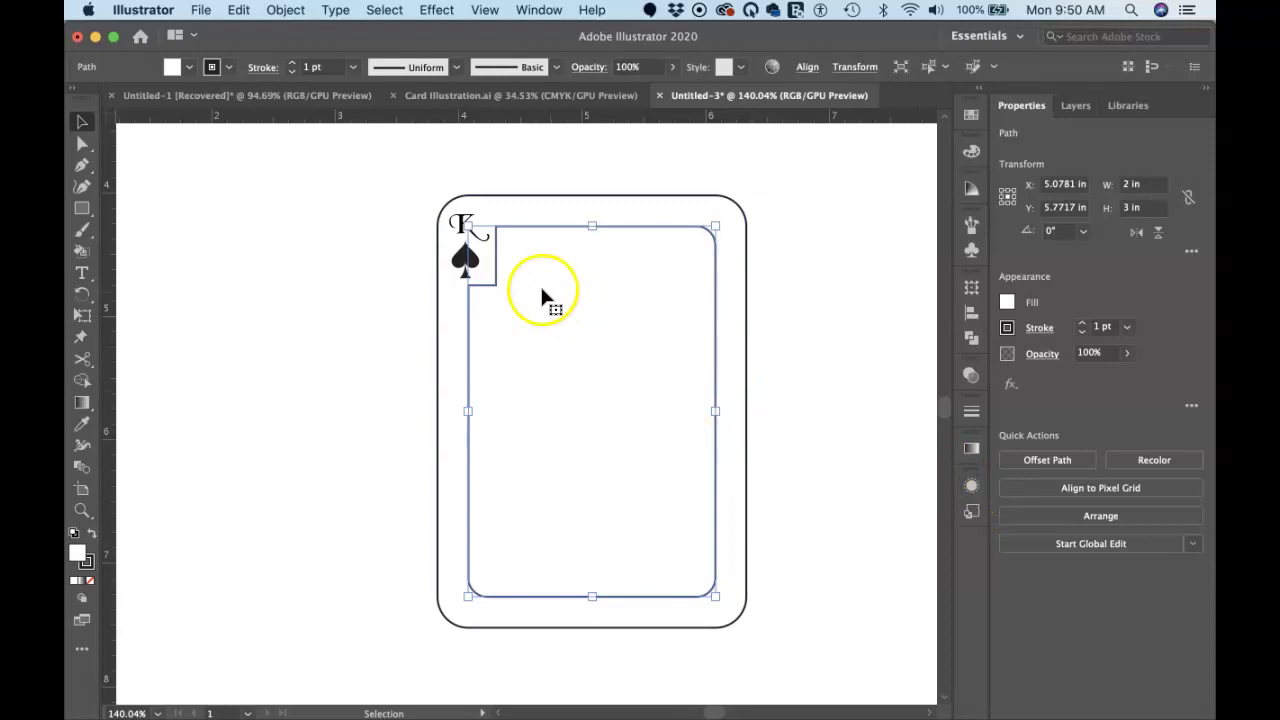
- Round the notch's outer corner at the inner frame's top edge to a radius of about 0.15 in
key("a")
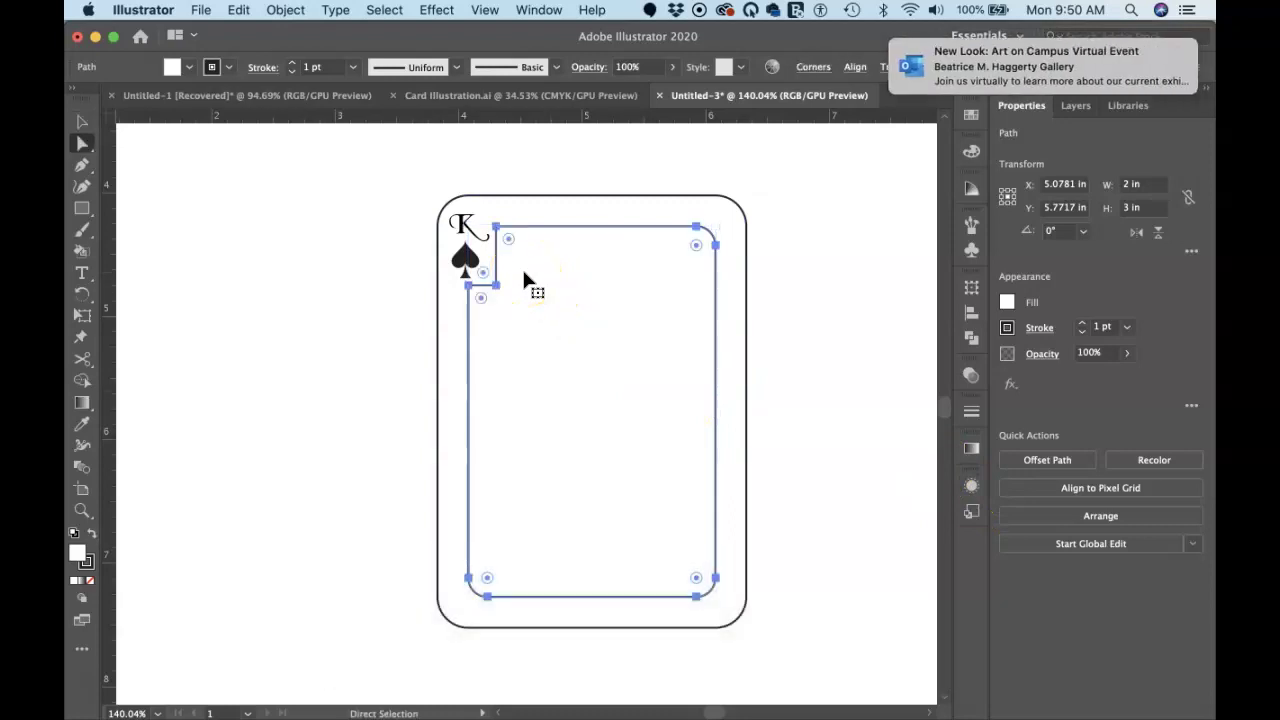
left_click(521, 258)
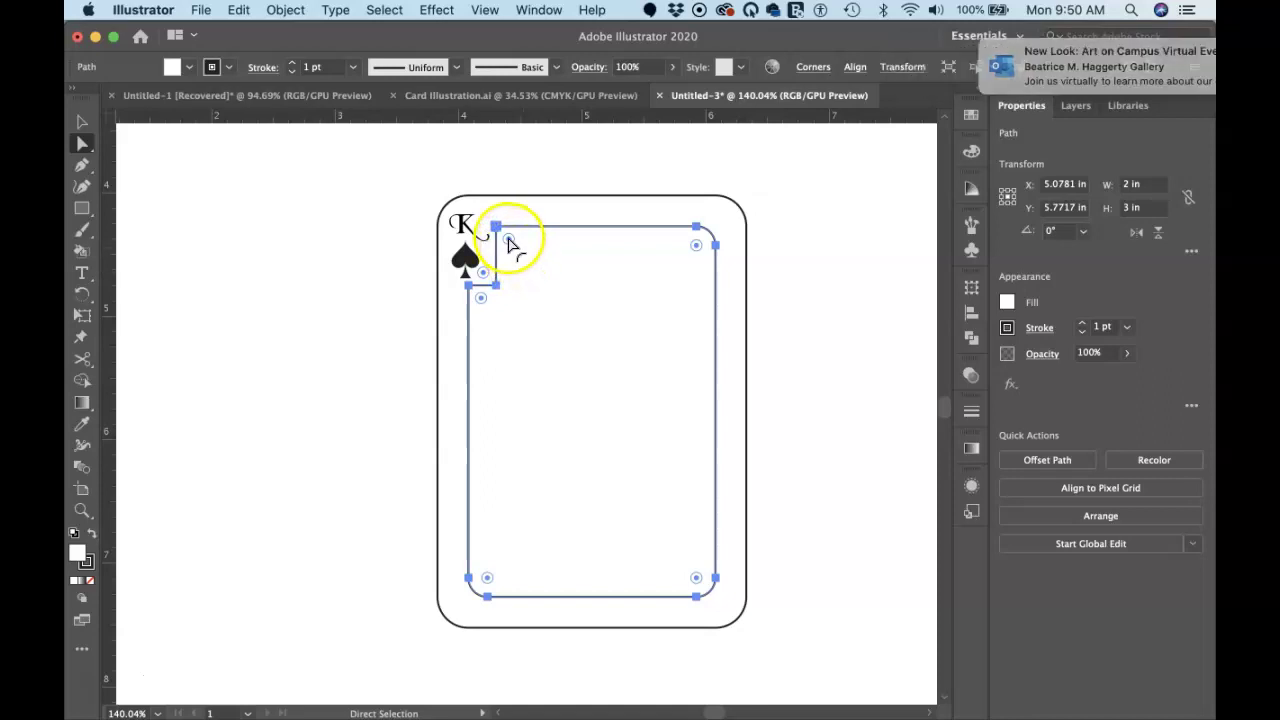
left_click(496, 186)
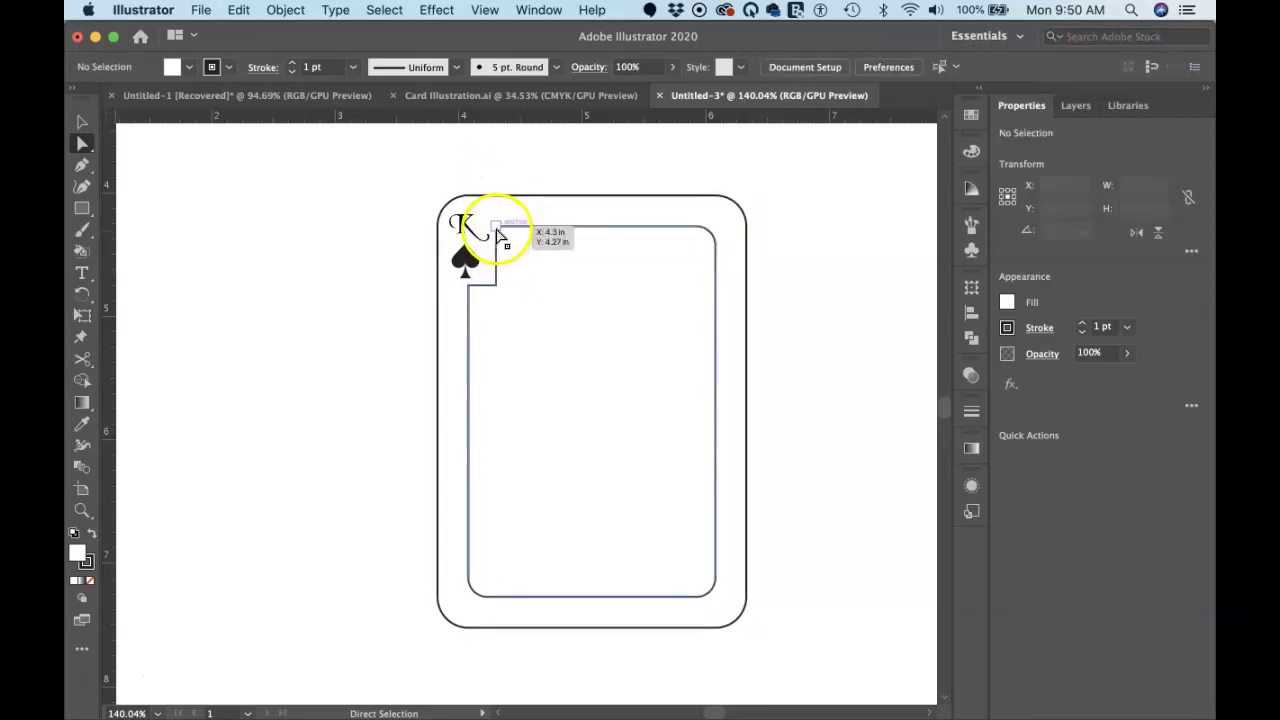
left_click(495, 227)
left_click(498, 234)
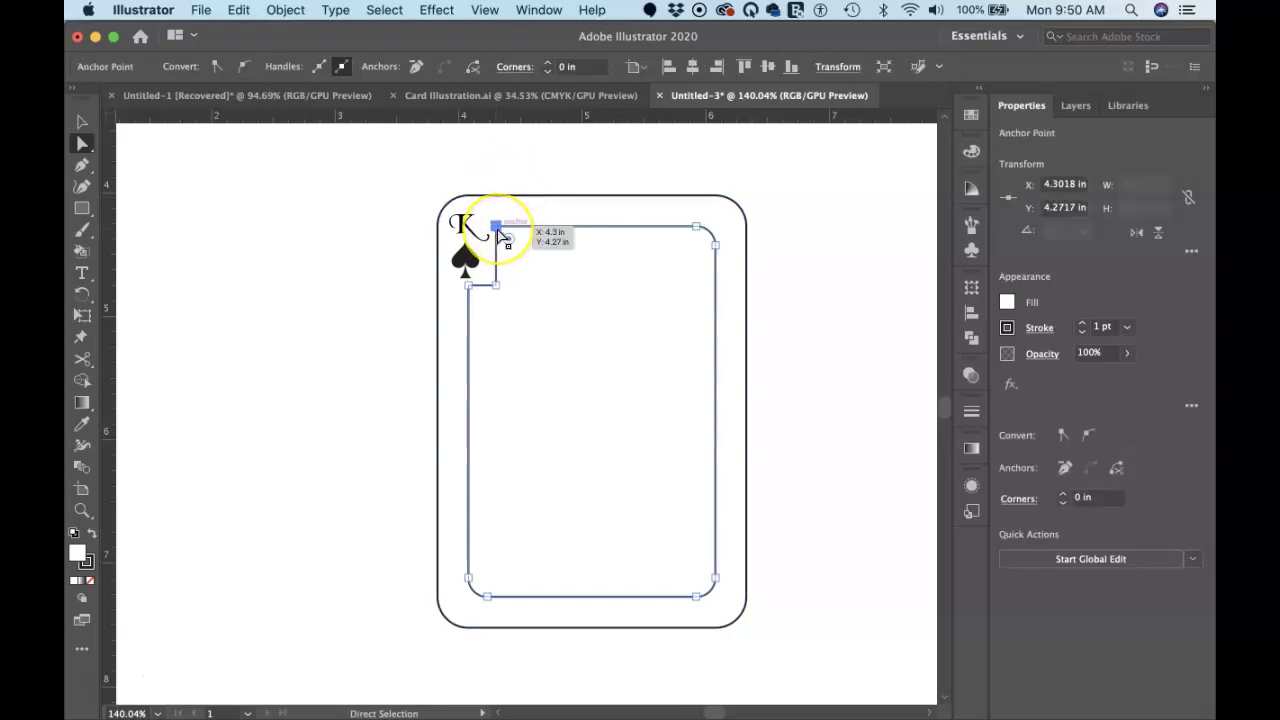
left_click_drag(505, 239, 516, 250)
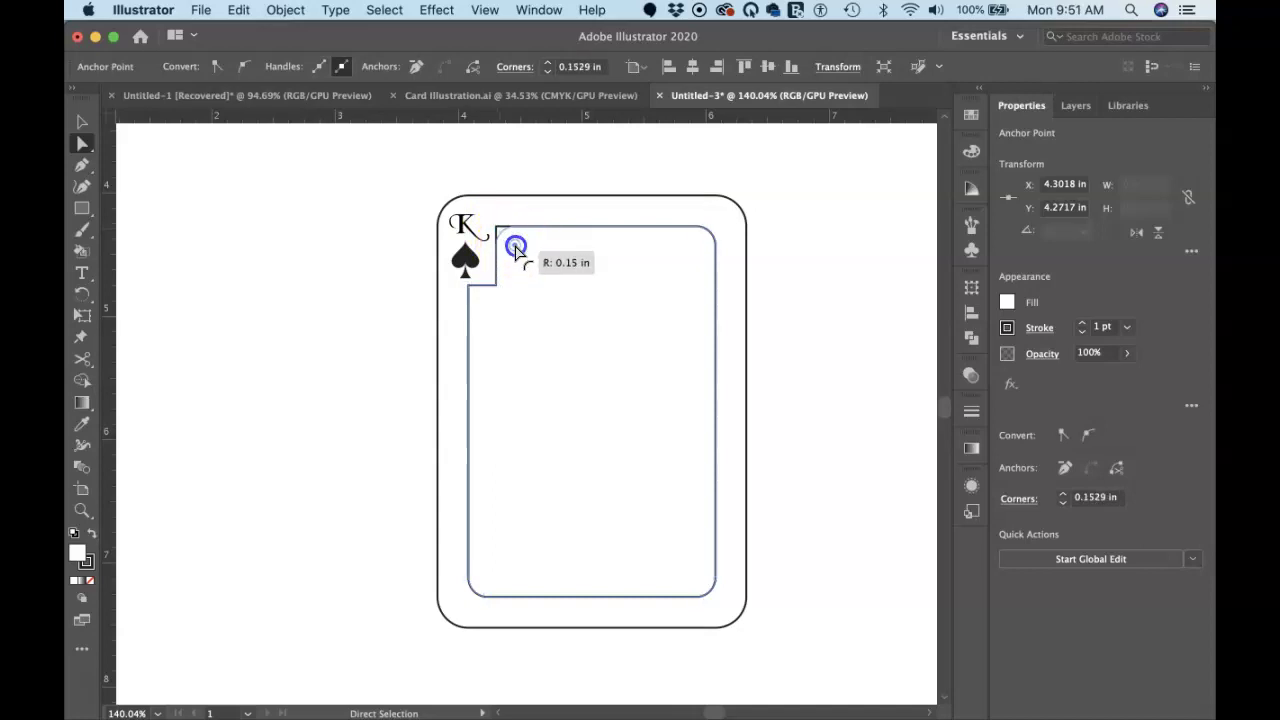
left_click_drag(516, 250, 516, 250)
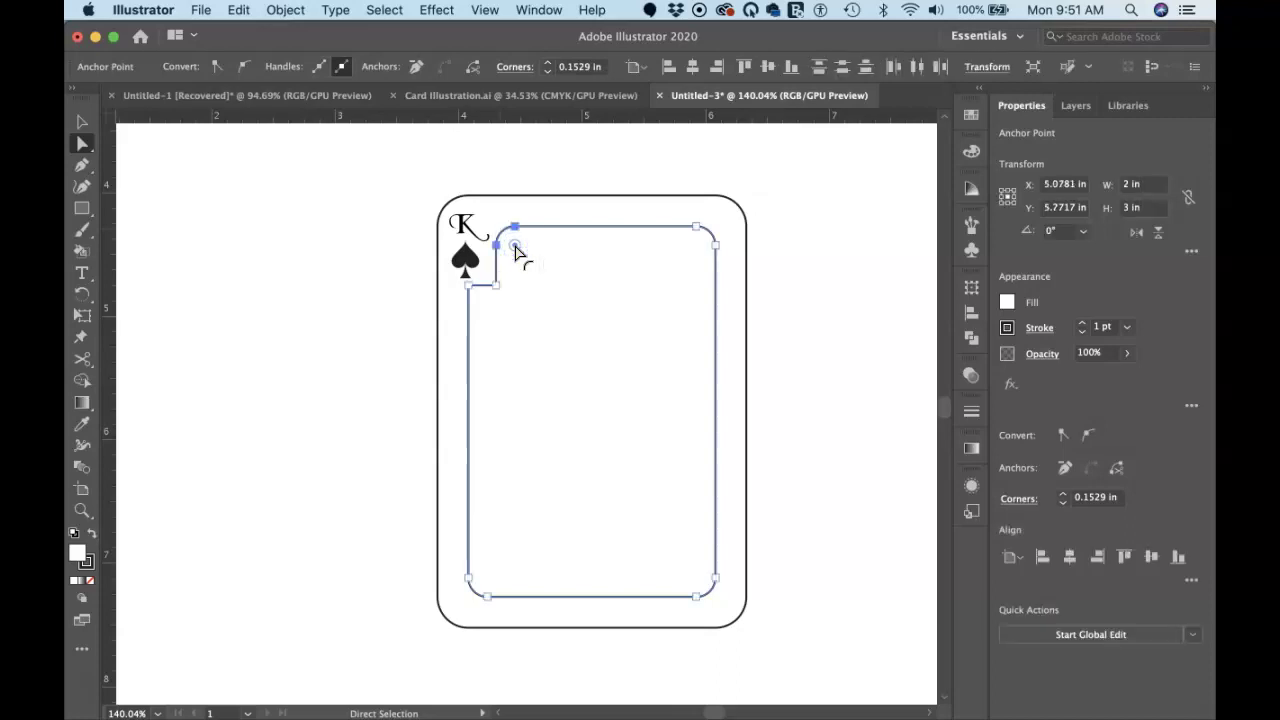
- Round the notch's inside corner beside the spade so it curves around the artwork
left_click(498, 286)
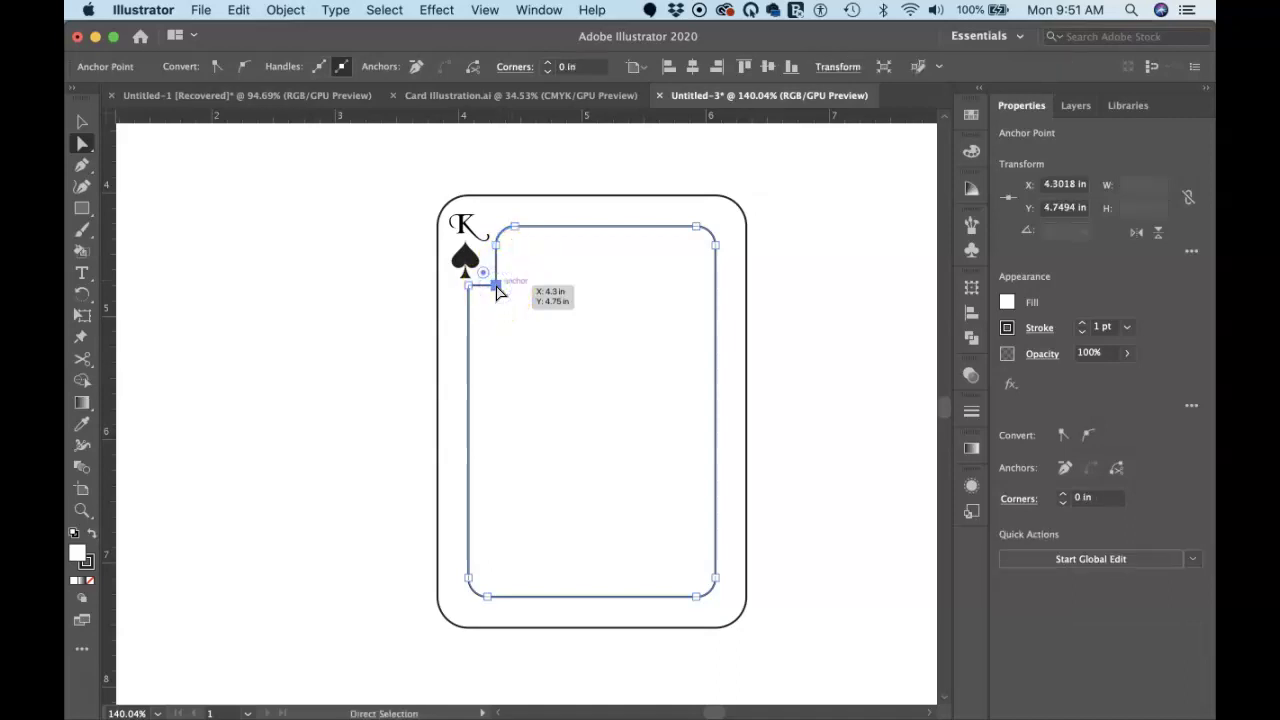
left_click_drag(484, 277, 482, 275)
left_click(509, 177)
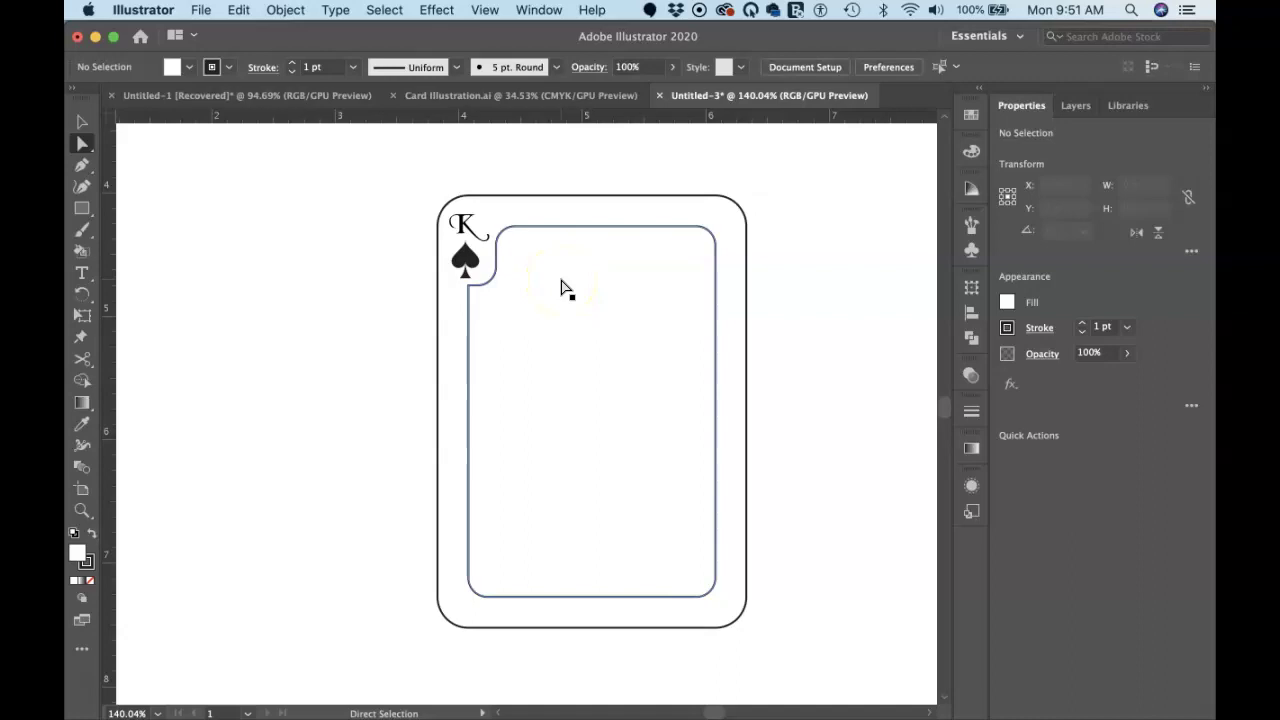
- Try rotating the notched inner frame by 180° and undo the rotation
key("v")
left_click(566, 232)
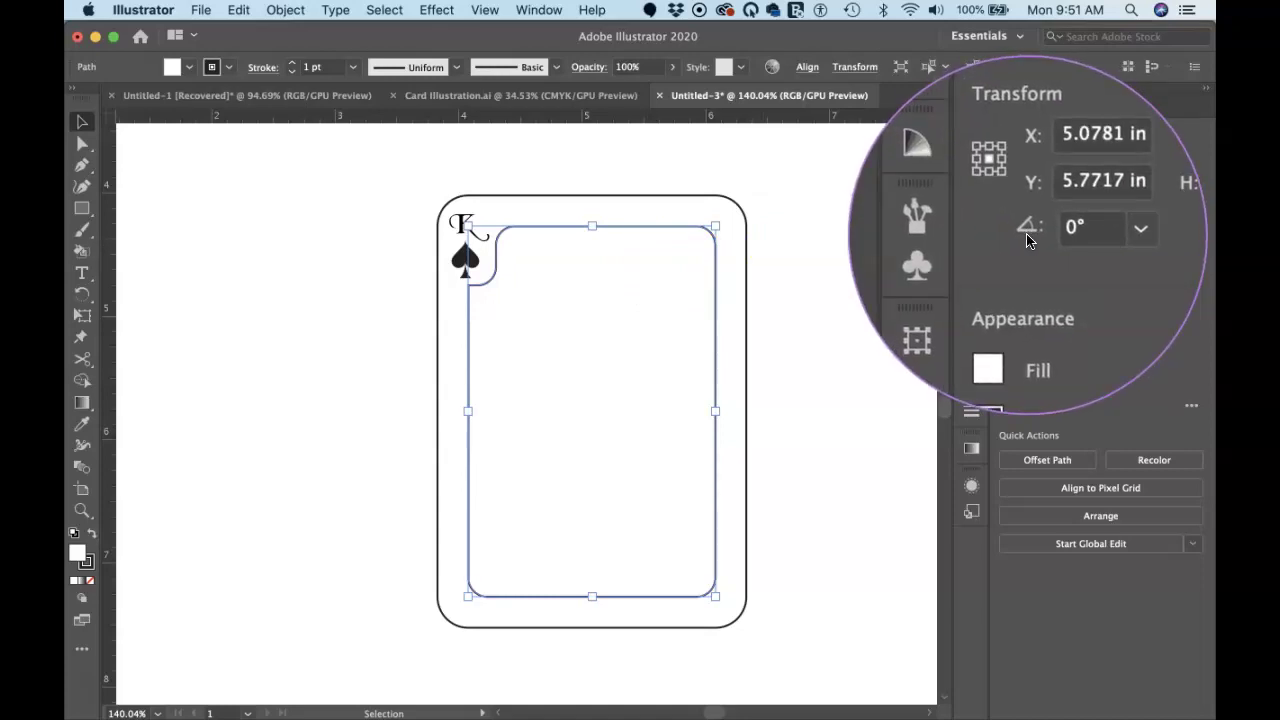
left_click(1084, 233)
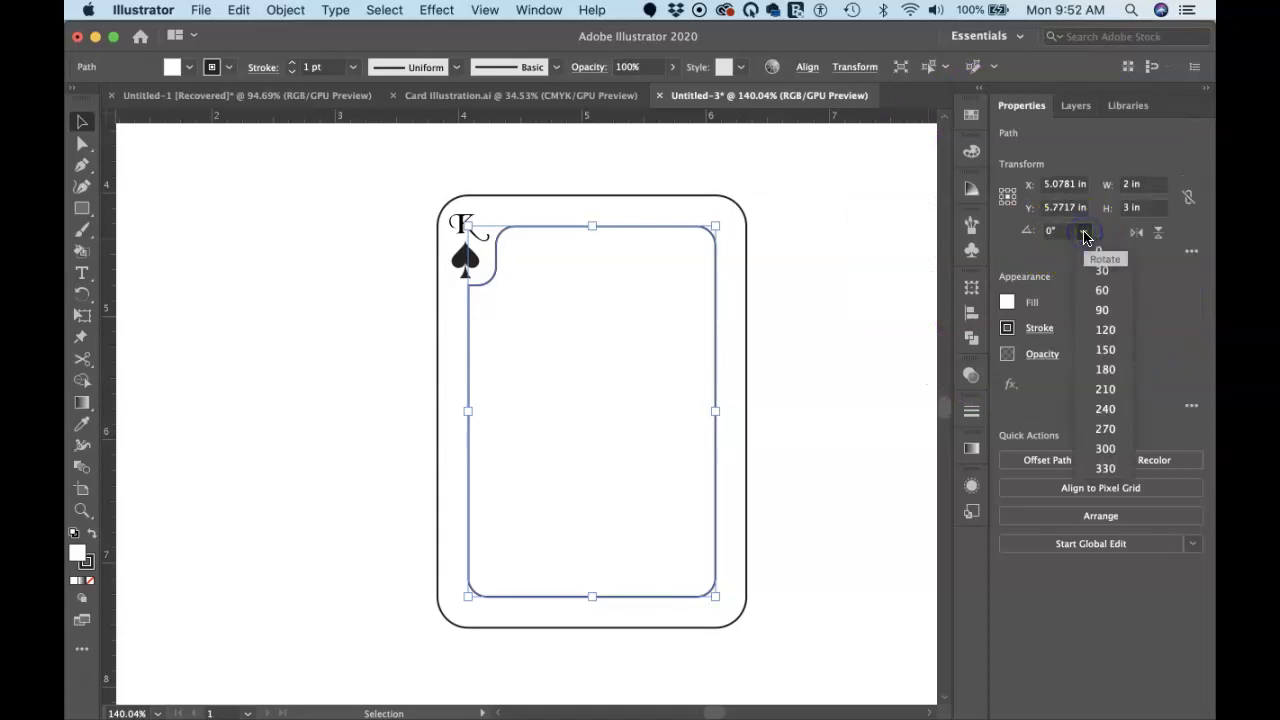
left_click(1105, 370)
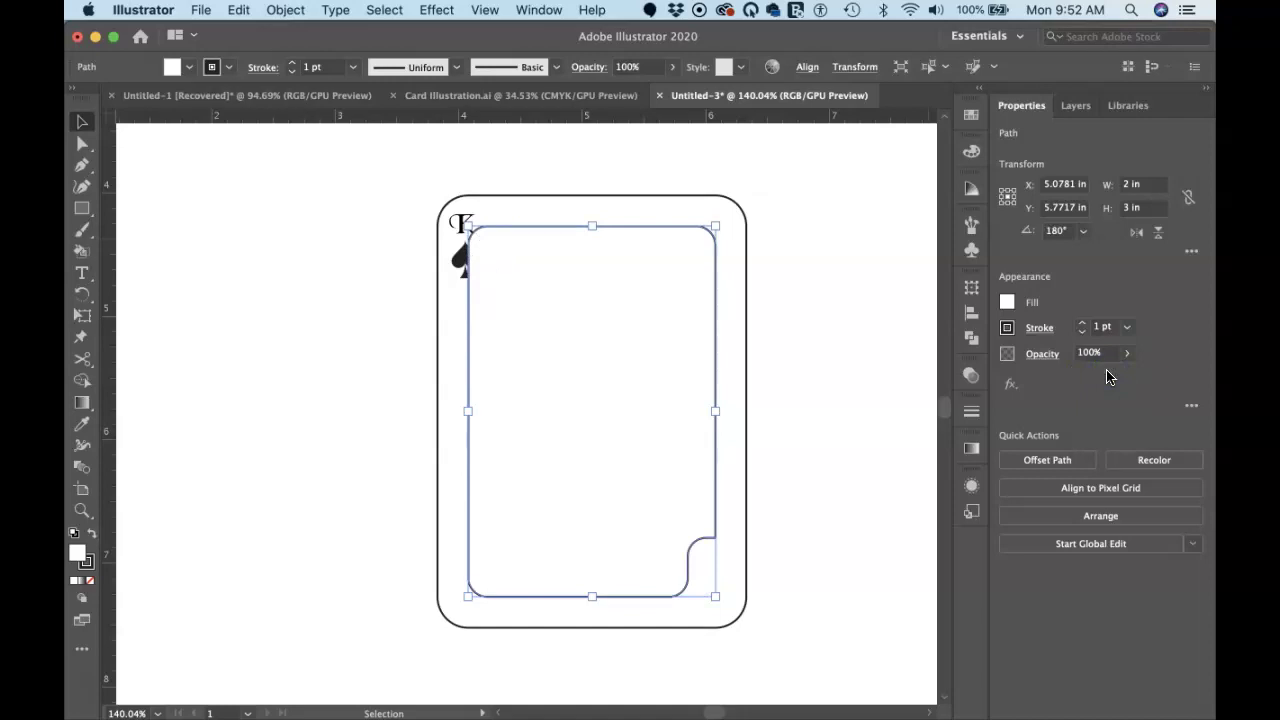
left_click(770, 562)
left_click(663, 529)
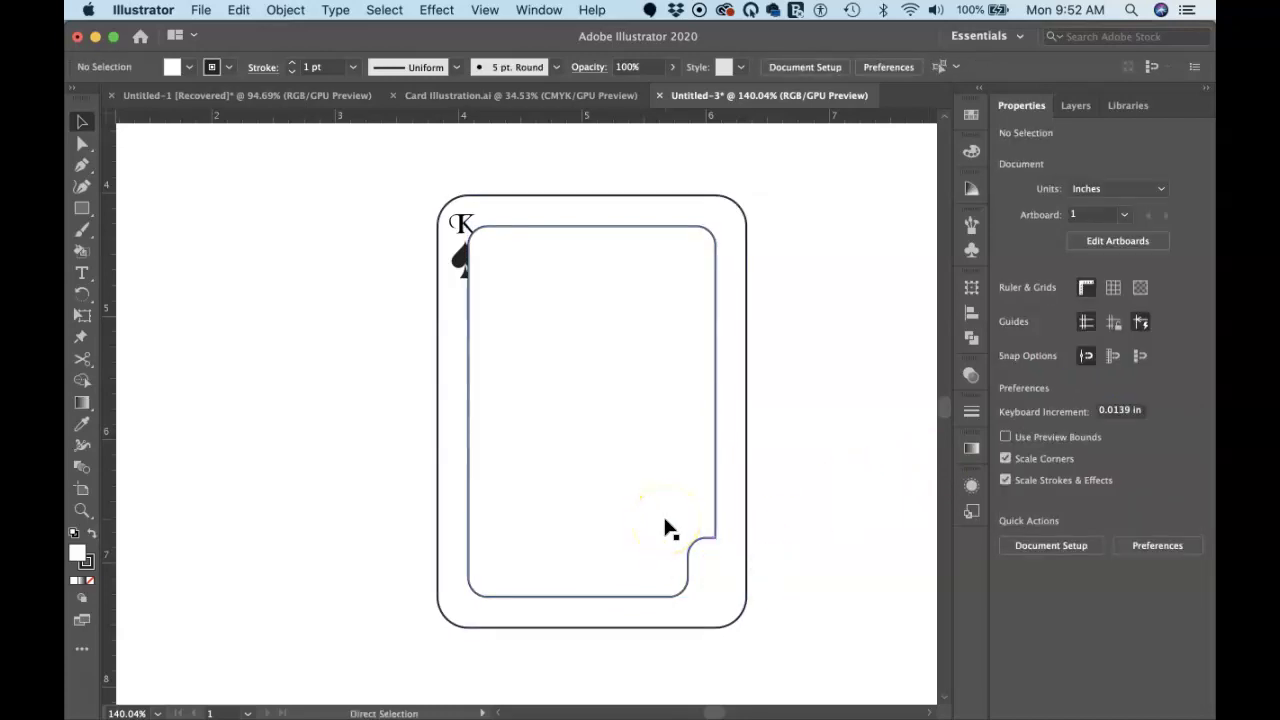
key("super+z")
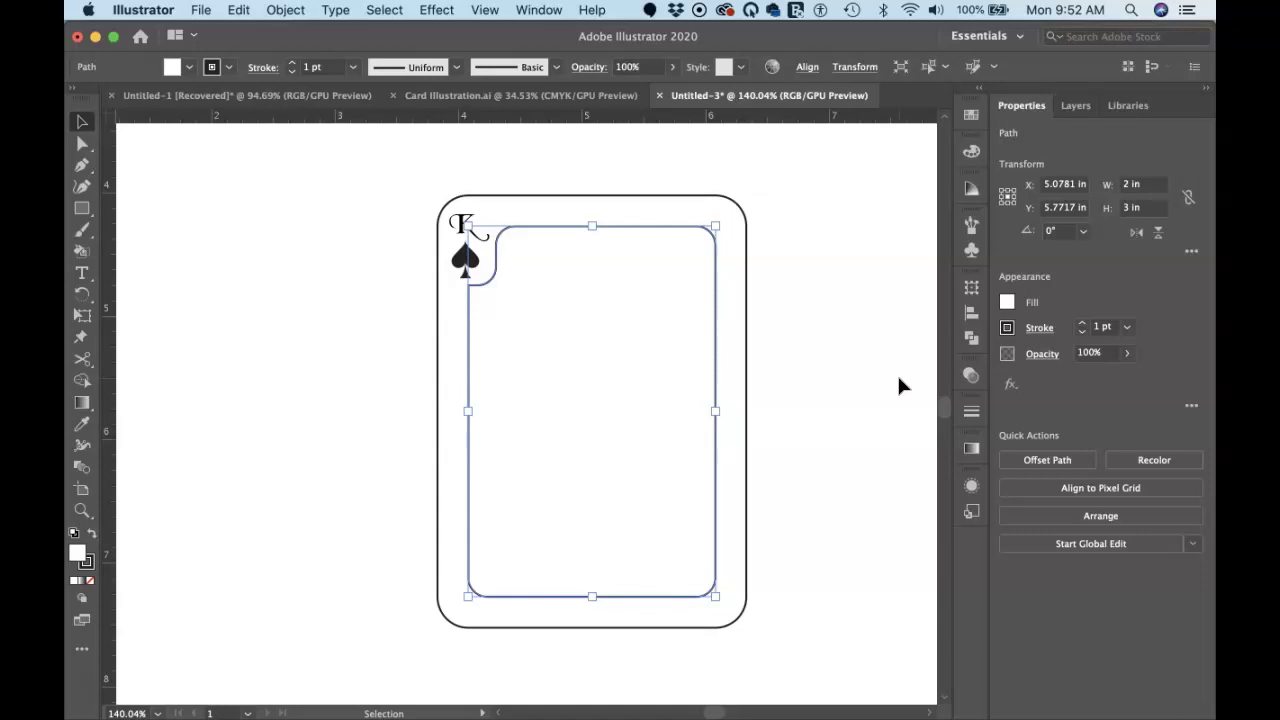
- Copy the notched inner frame and paste the duplicate in front at exactly the same position
key("super+c")
key("a")
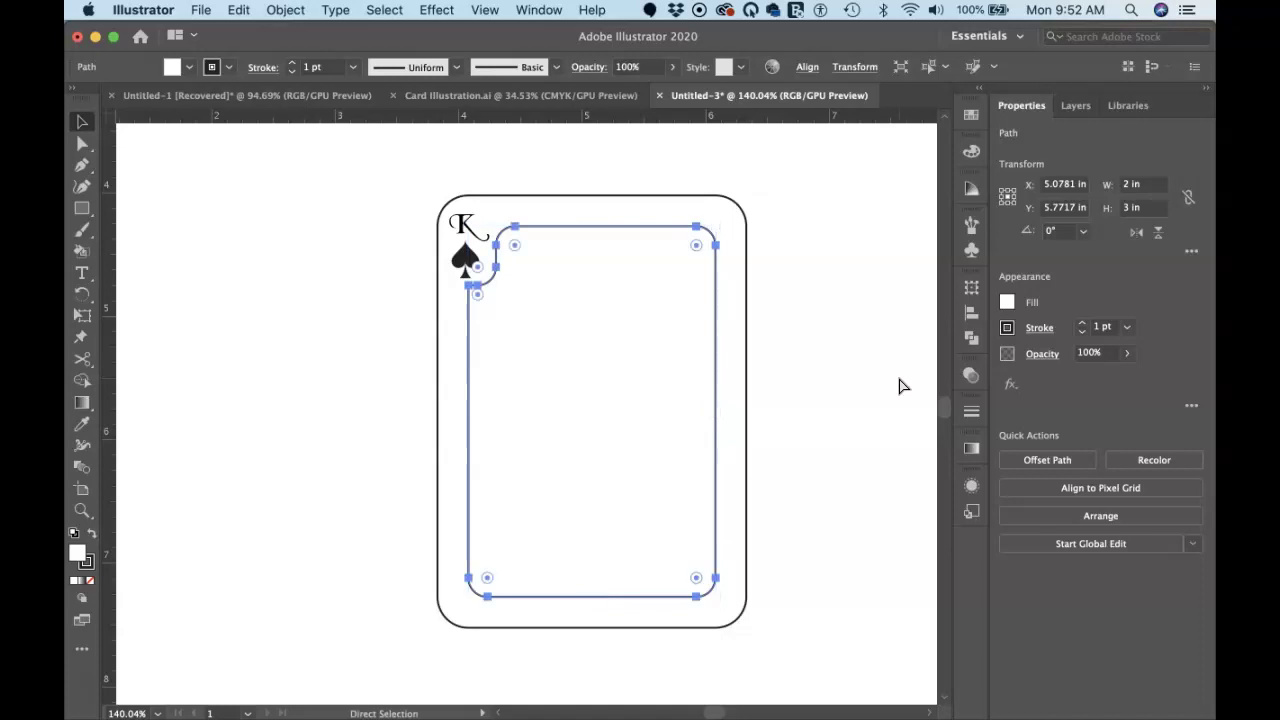
key("super+f")
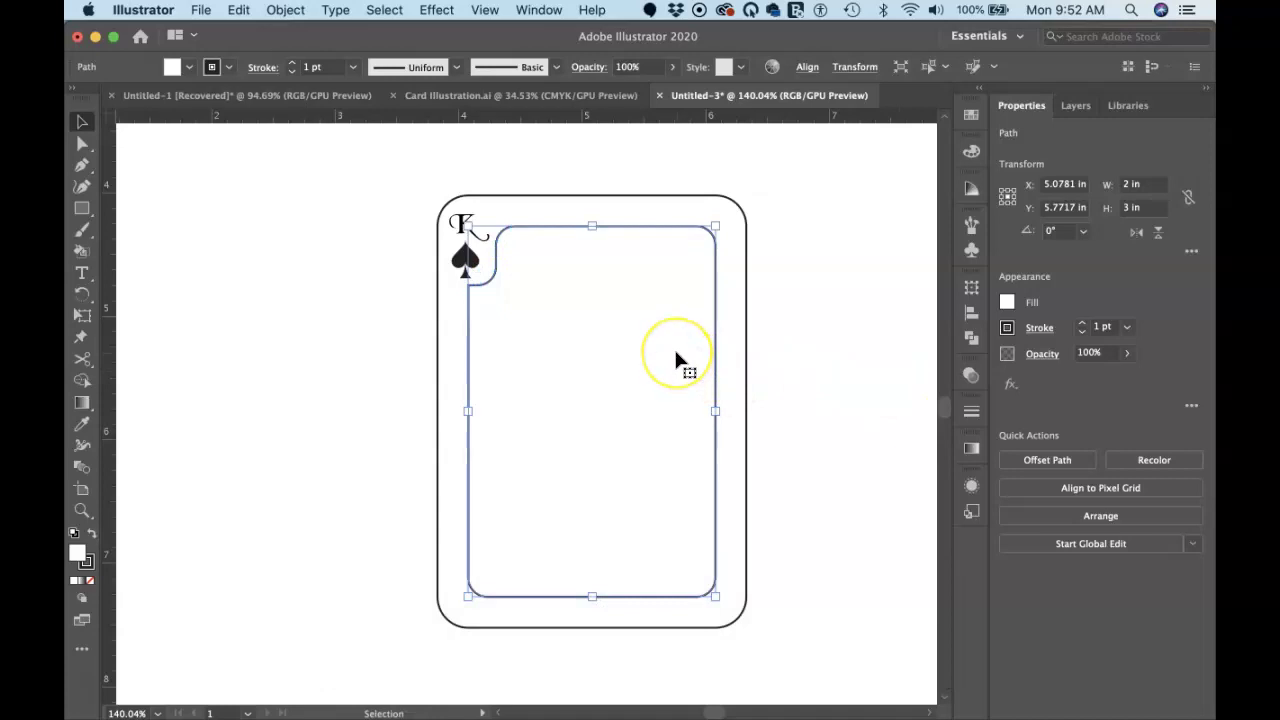
- Paste an extra copy of the frame and delete it, and try moving the in-place duplicate aside before undoing the move
key("super+v")
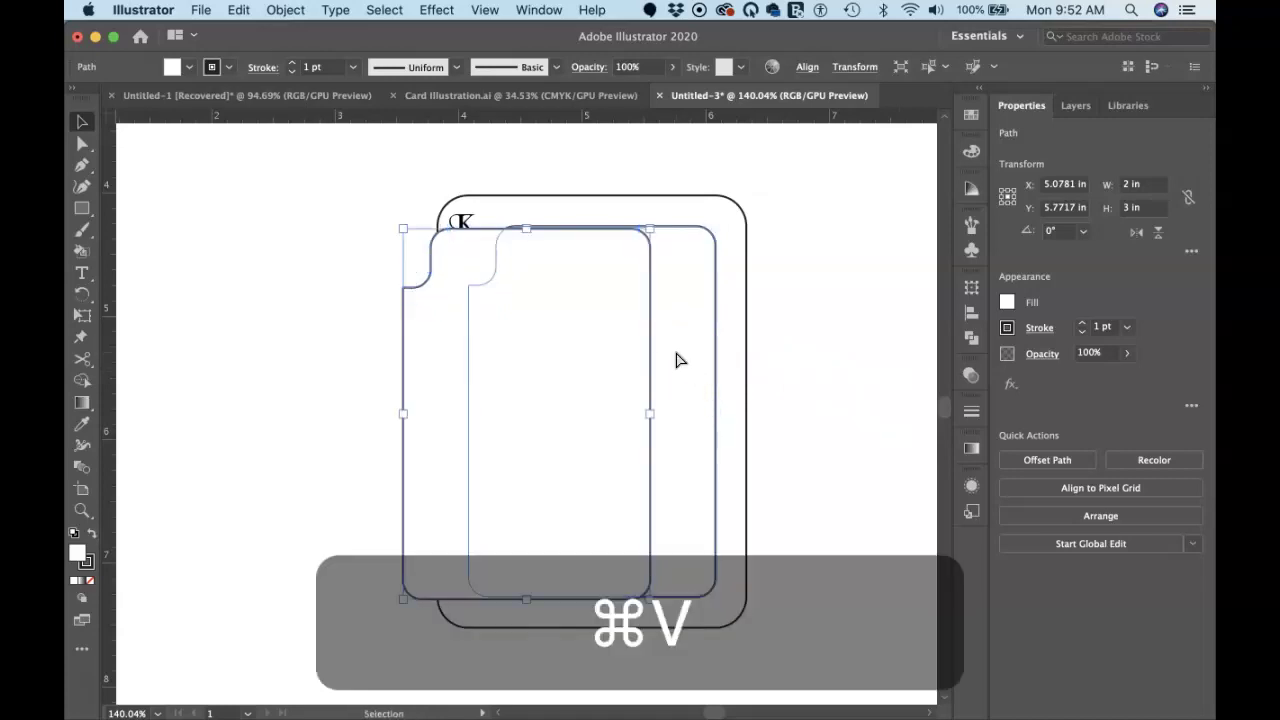
key("BackSpace")
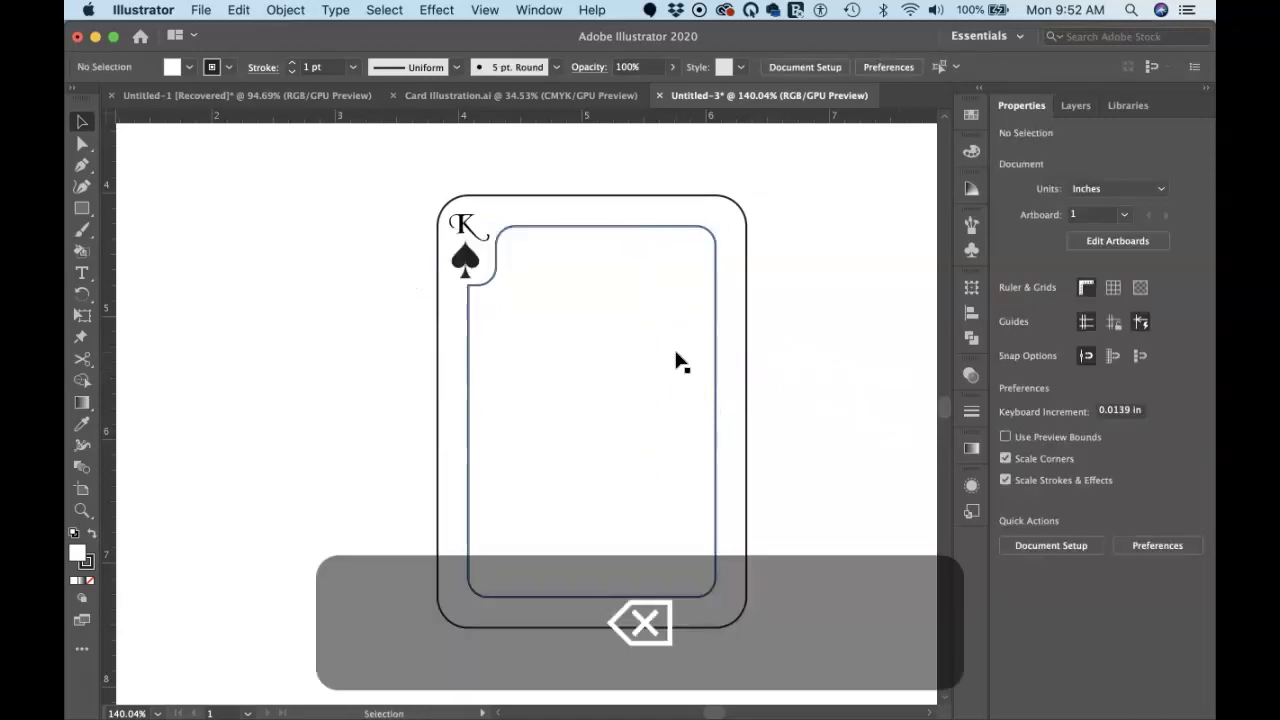
left_click(676, 354)
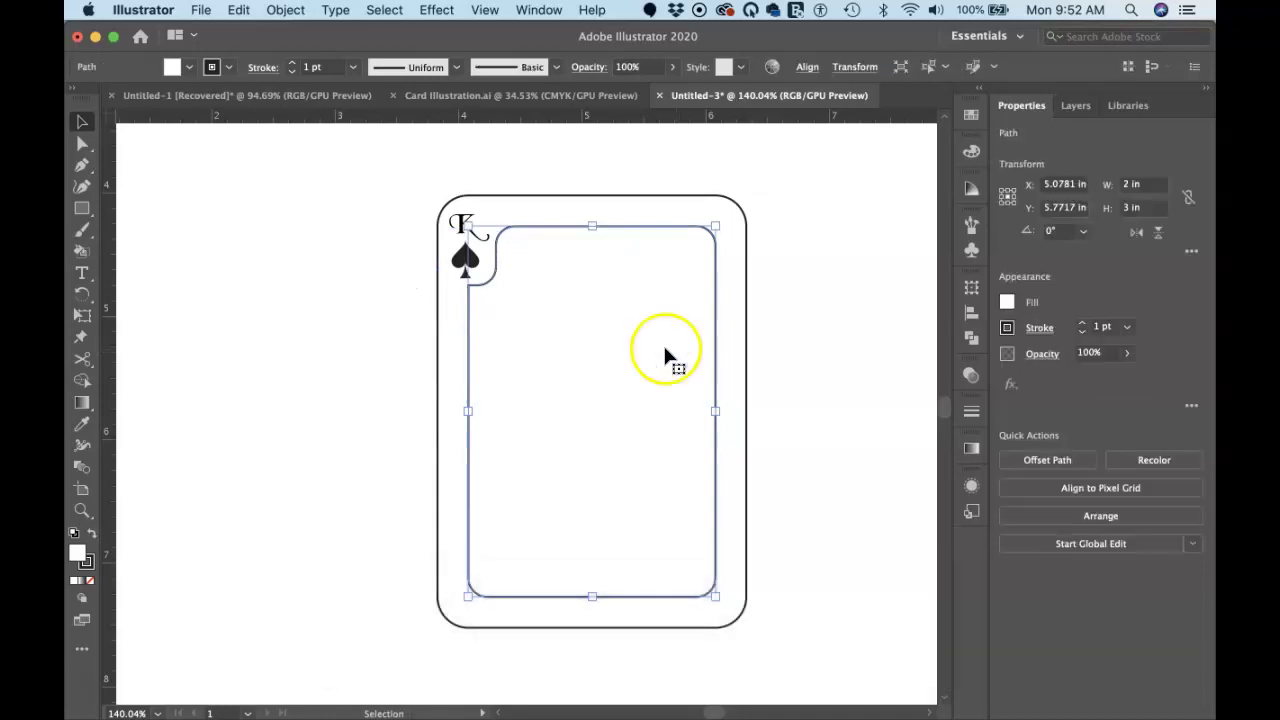
left_click_drag(657, 357, 713, 361)
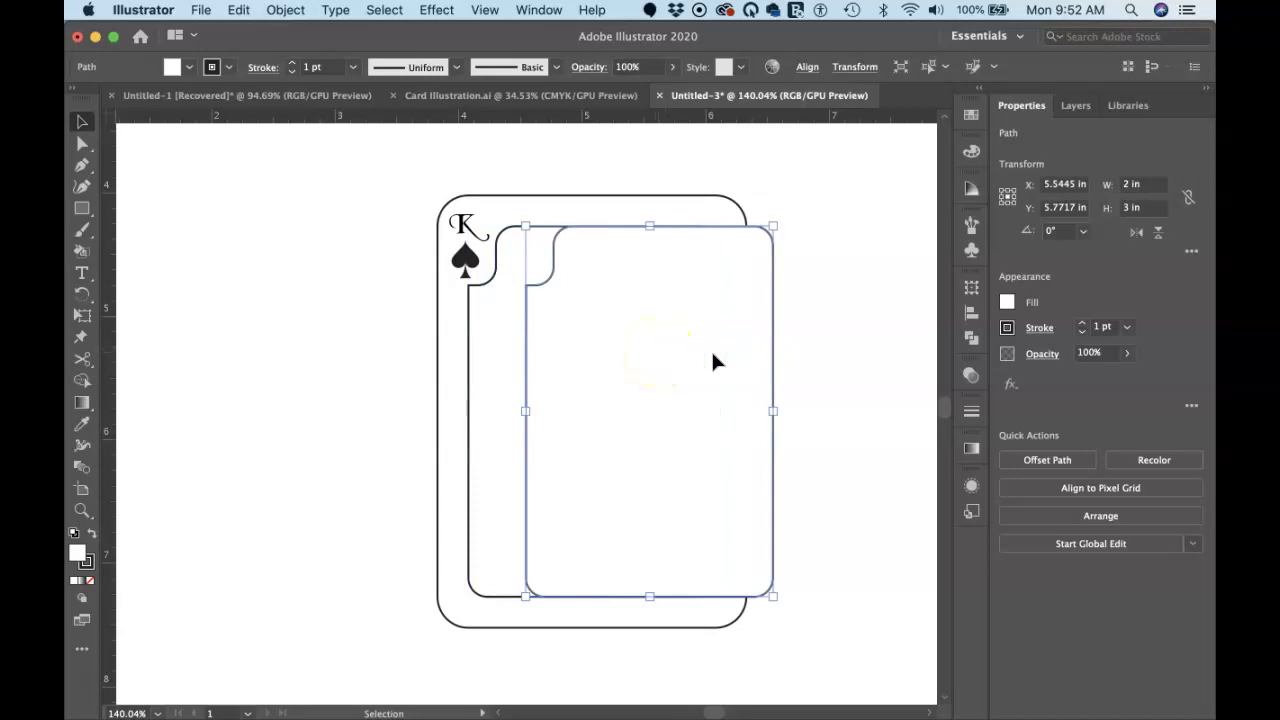
key("super+z")
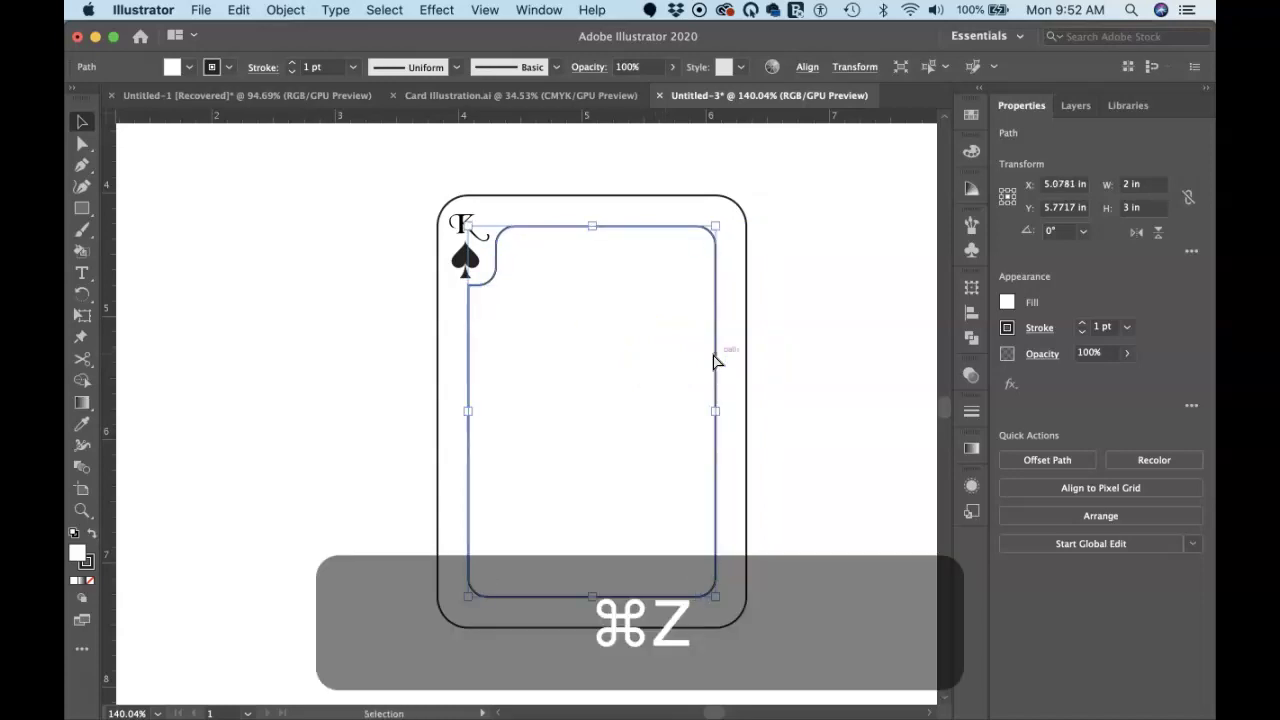
- Rotate the duplicate inner frame by 180° so its notch faces the card's opposite corner
left_click(708, 330)
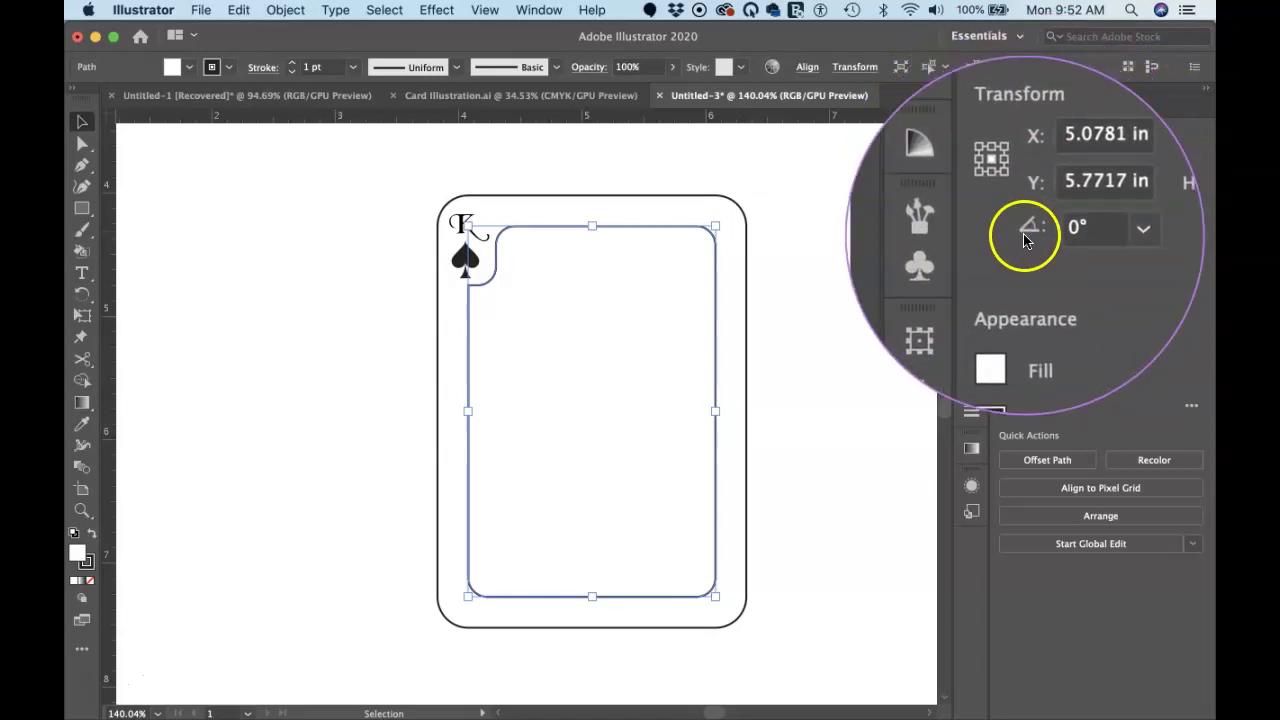
left_click(1083, 231)
left_click(1106, 369)
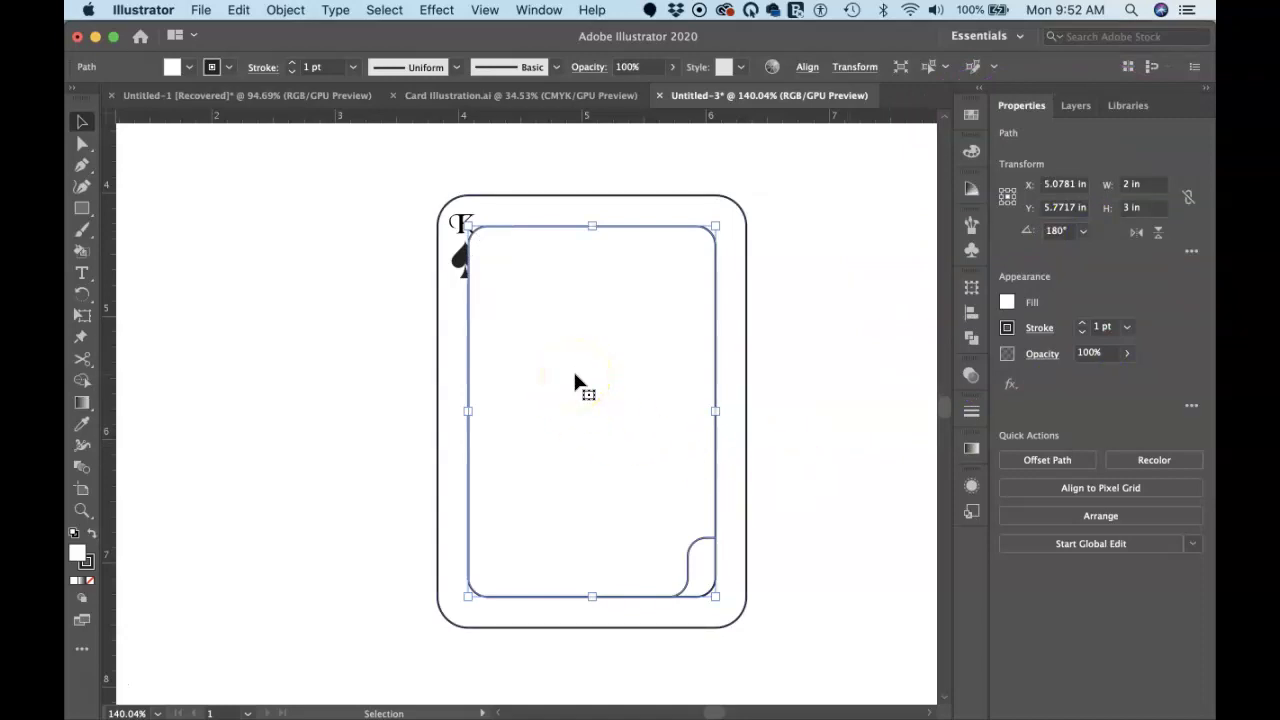
left_click(776, 556)
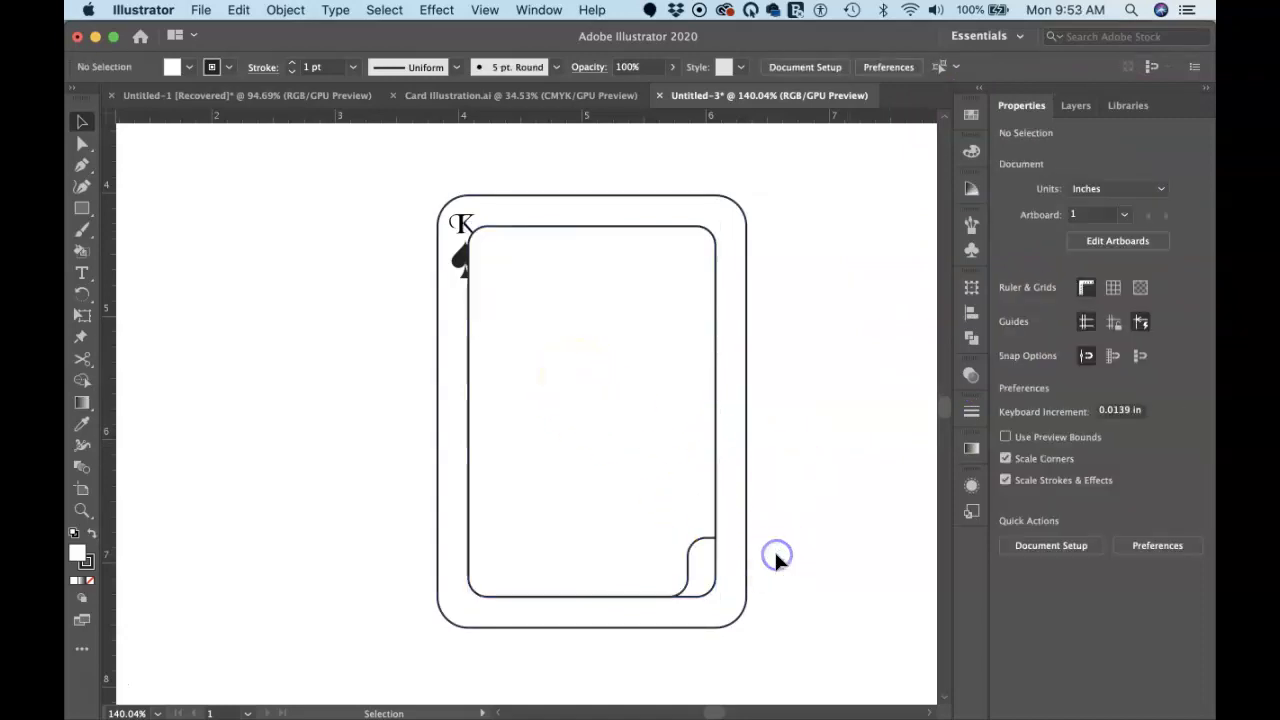
- Intersect the two overlapping inner frames with Pathfinder to make one frame notched at two opposite corners
left_click(710, 585)
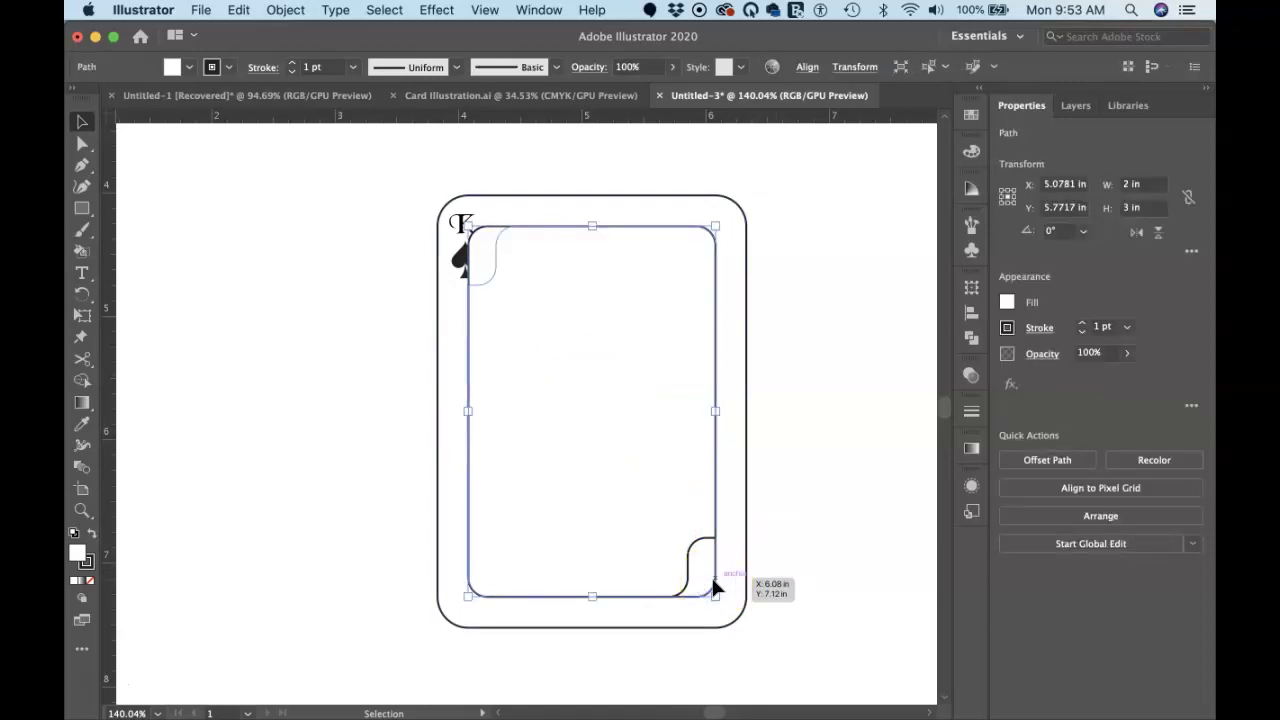
left_click(689, 552, "shift")
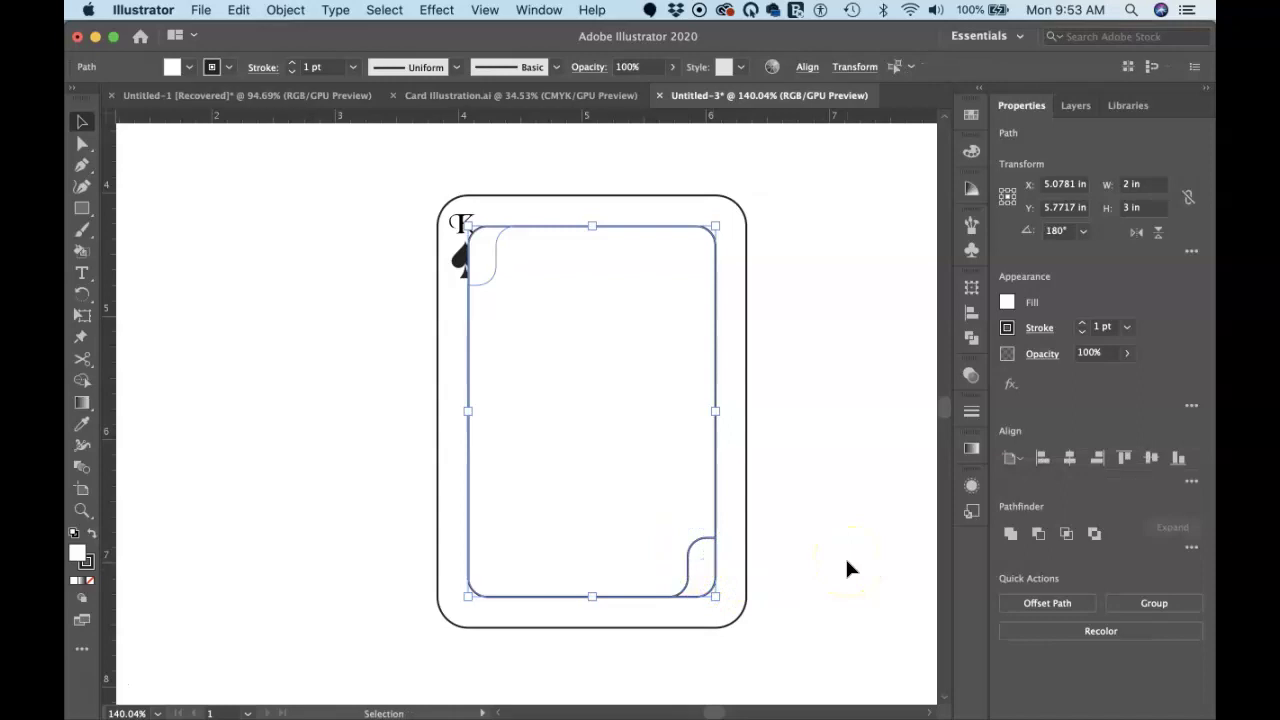
left_click(1067, 534)
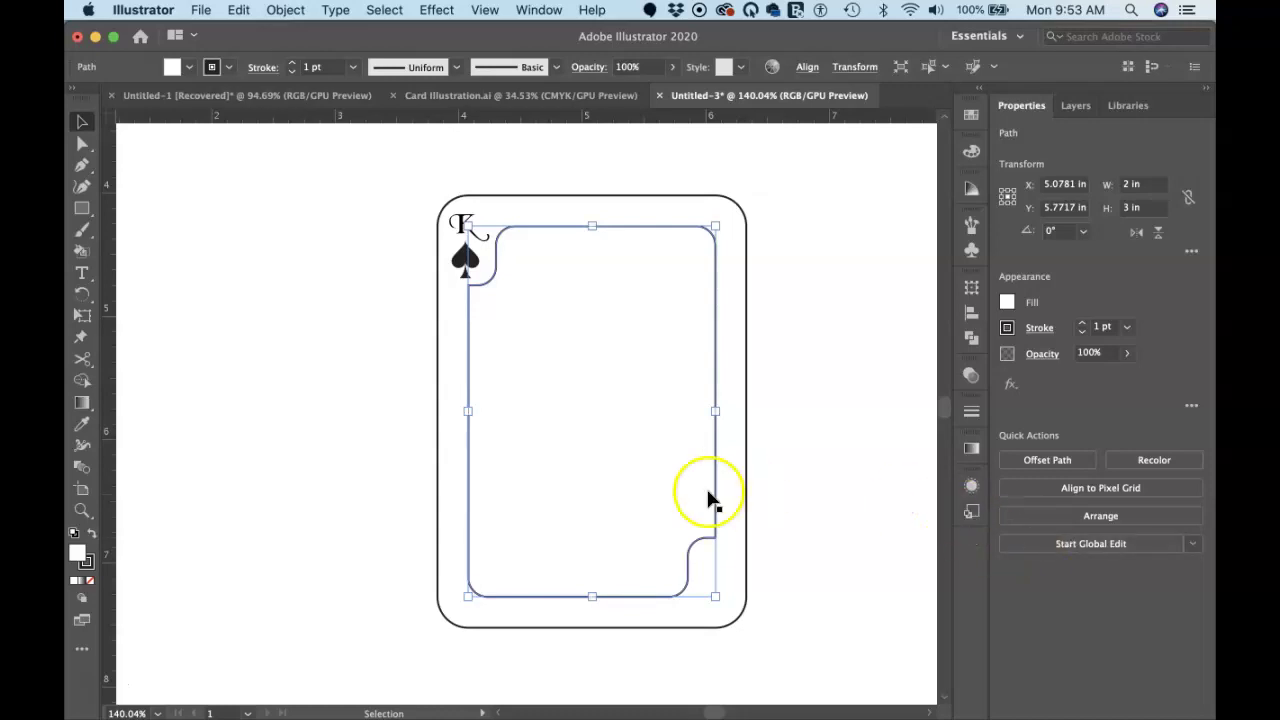
left_click(816, 432)
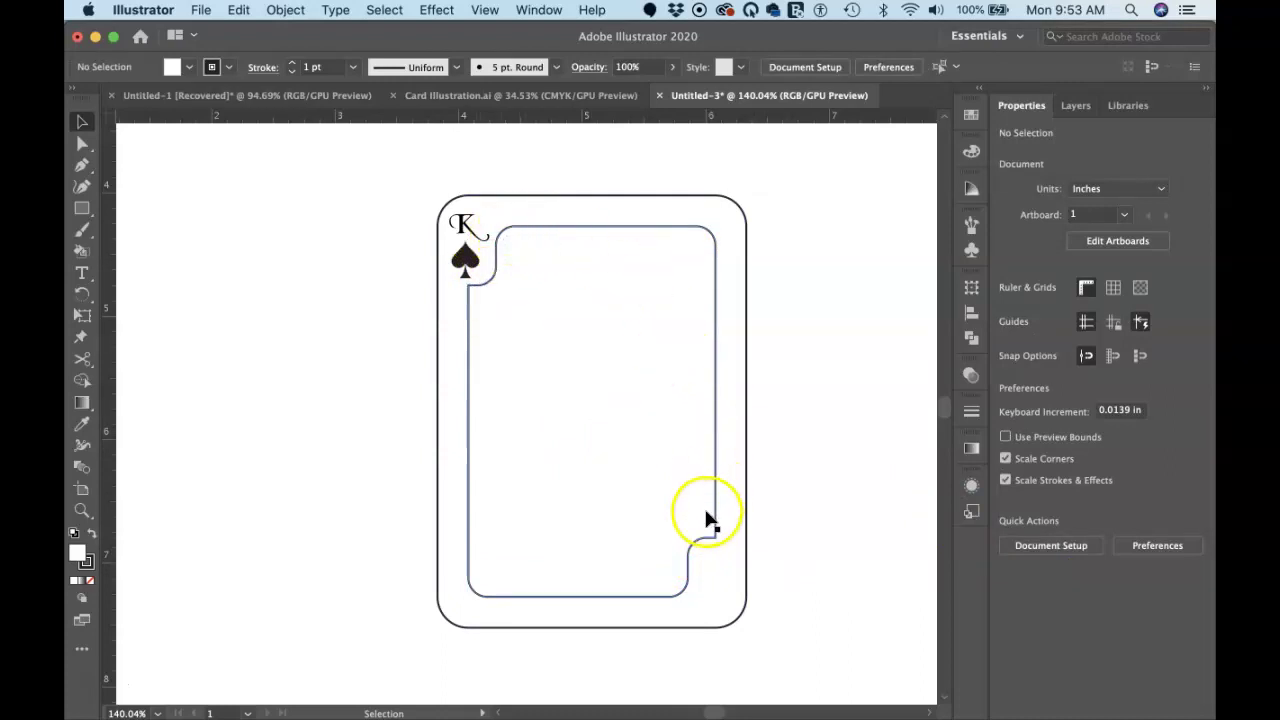
left_click(465, 262)
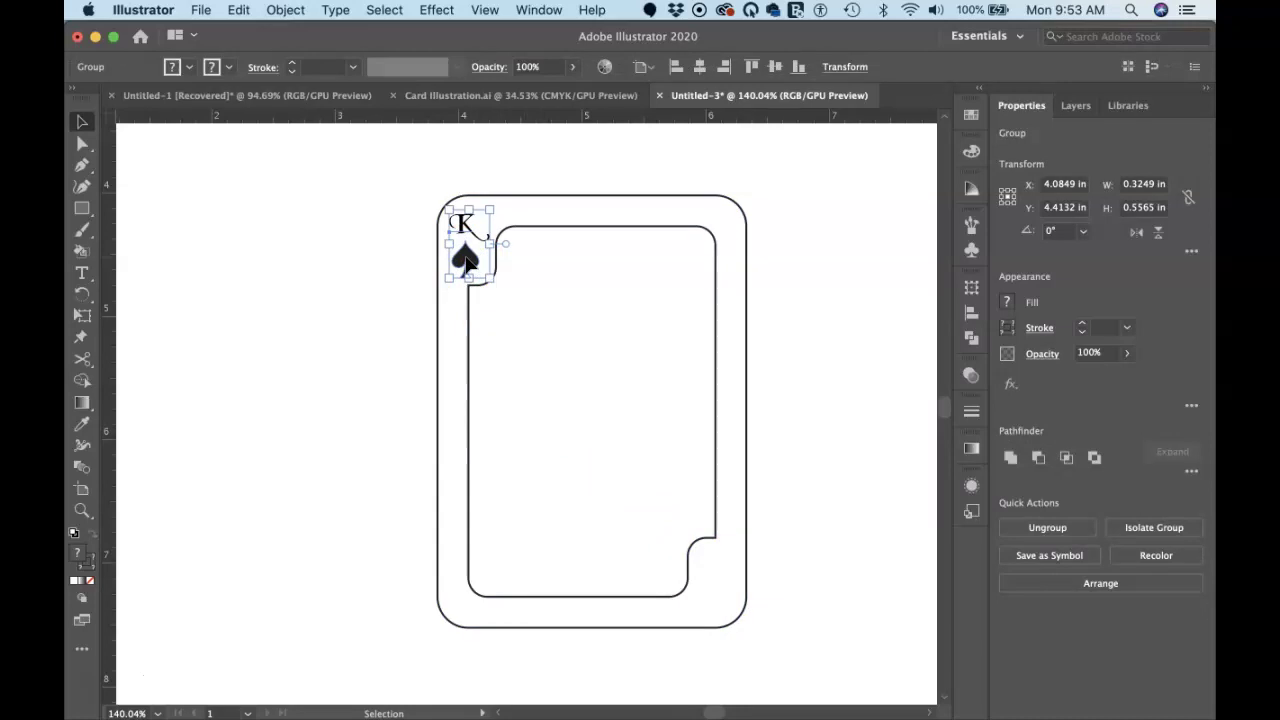
left_click(491, 361)
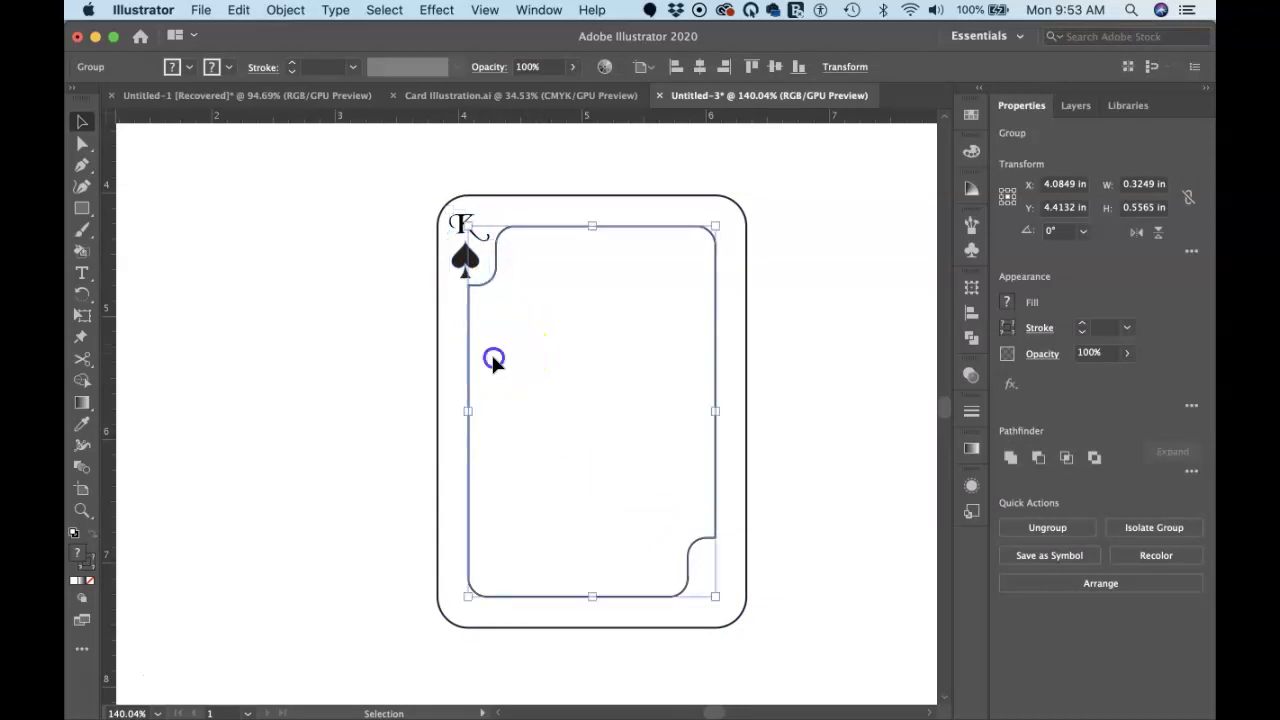
key("a")
left_click(600, 420)
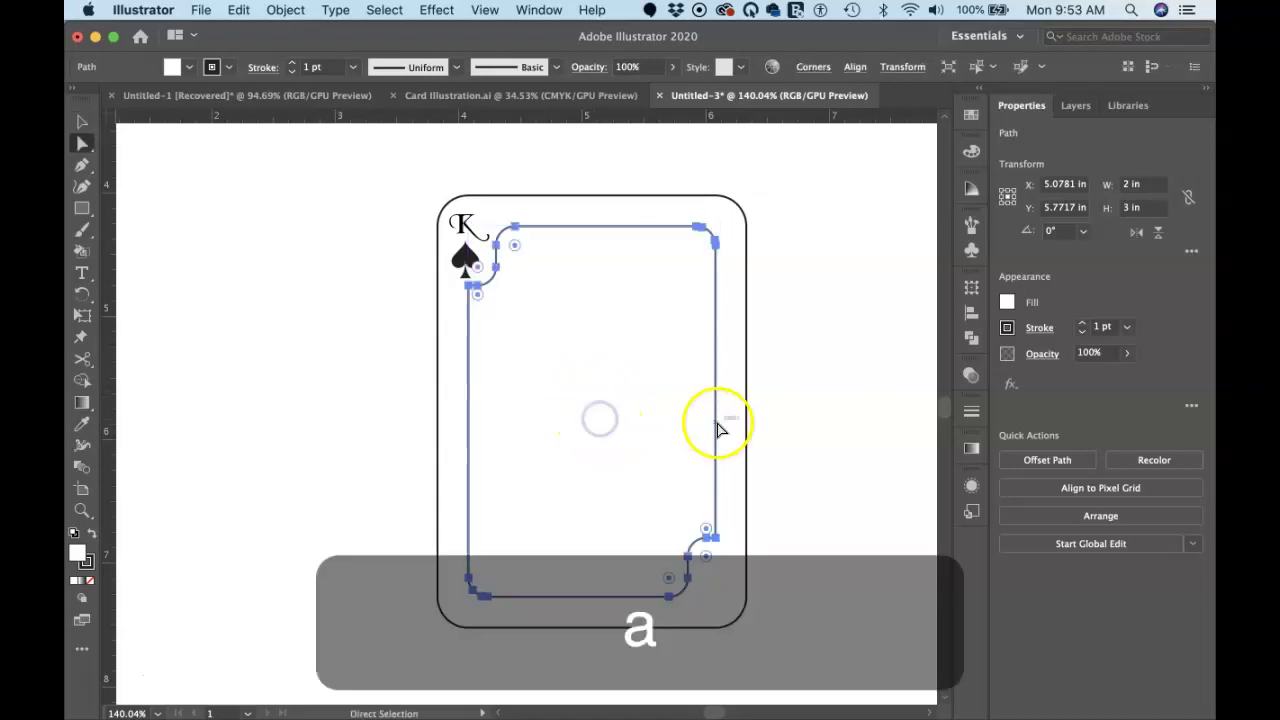
left_click(764, 425)
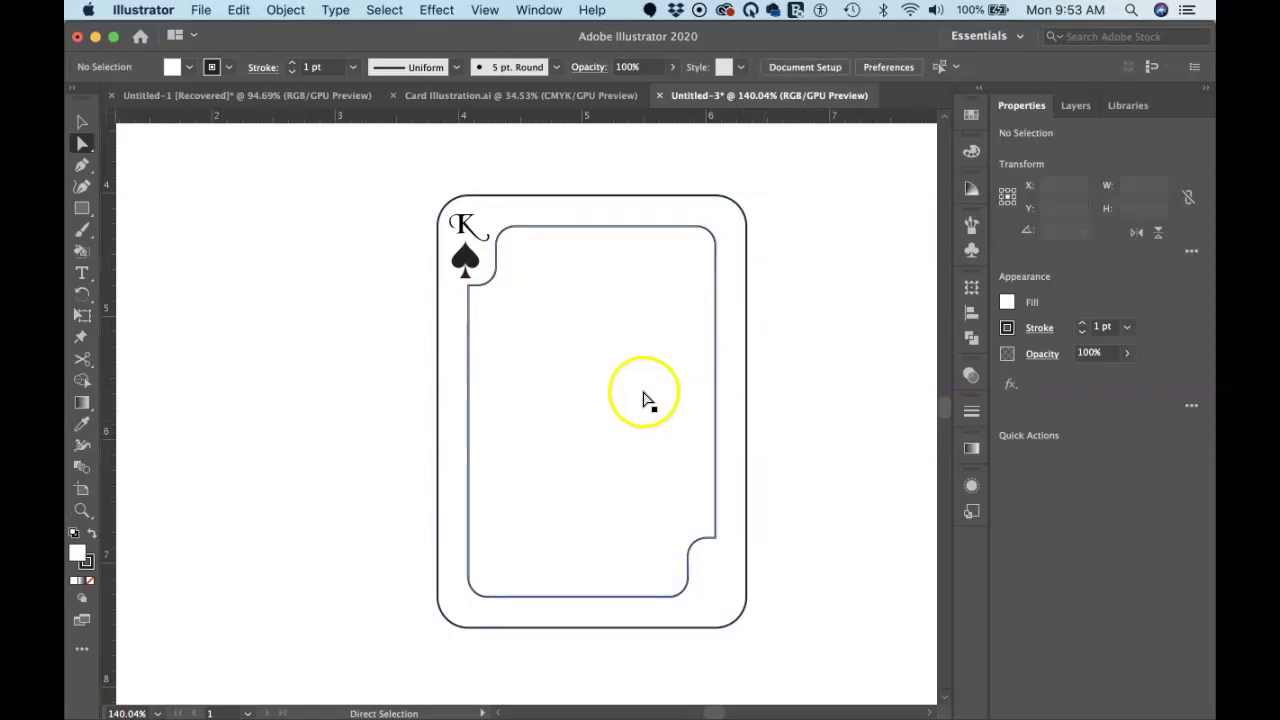
key("v")
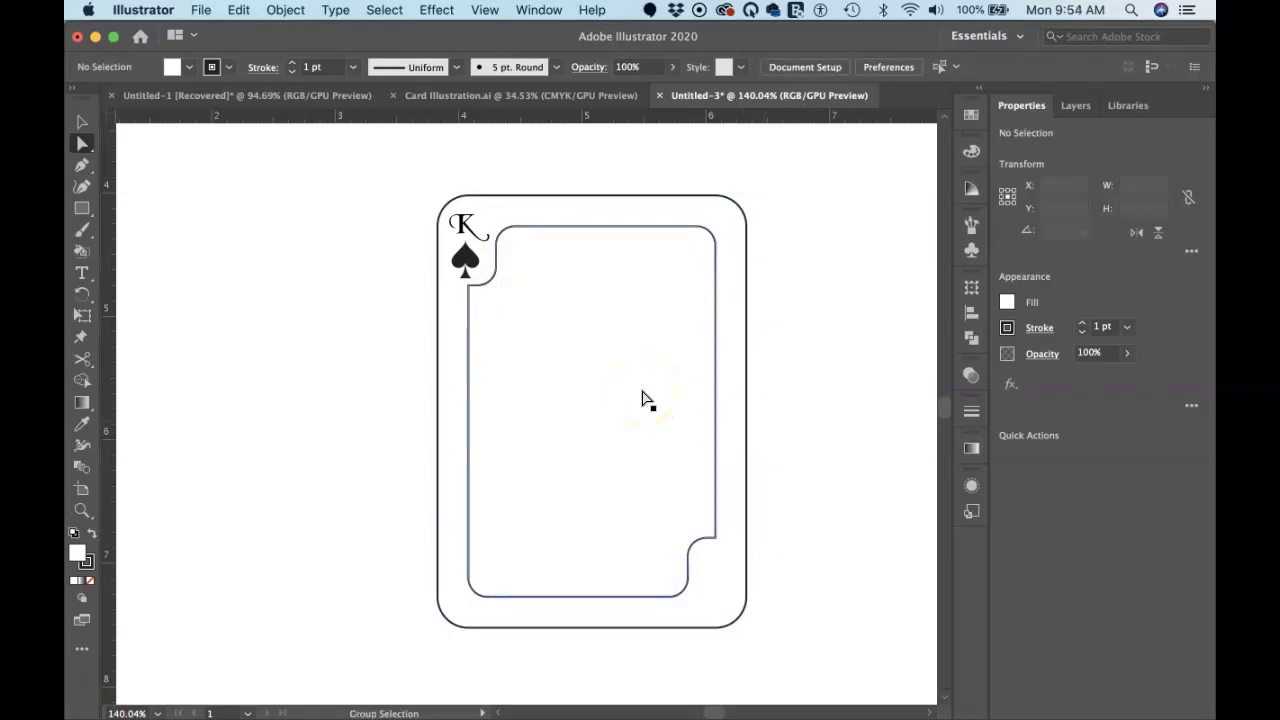
left_click(689, 368)
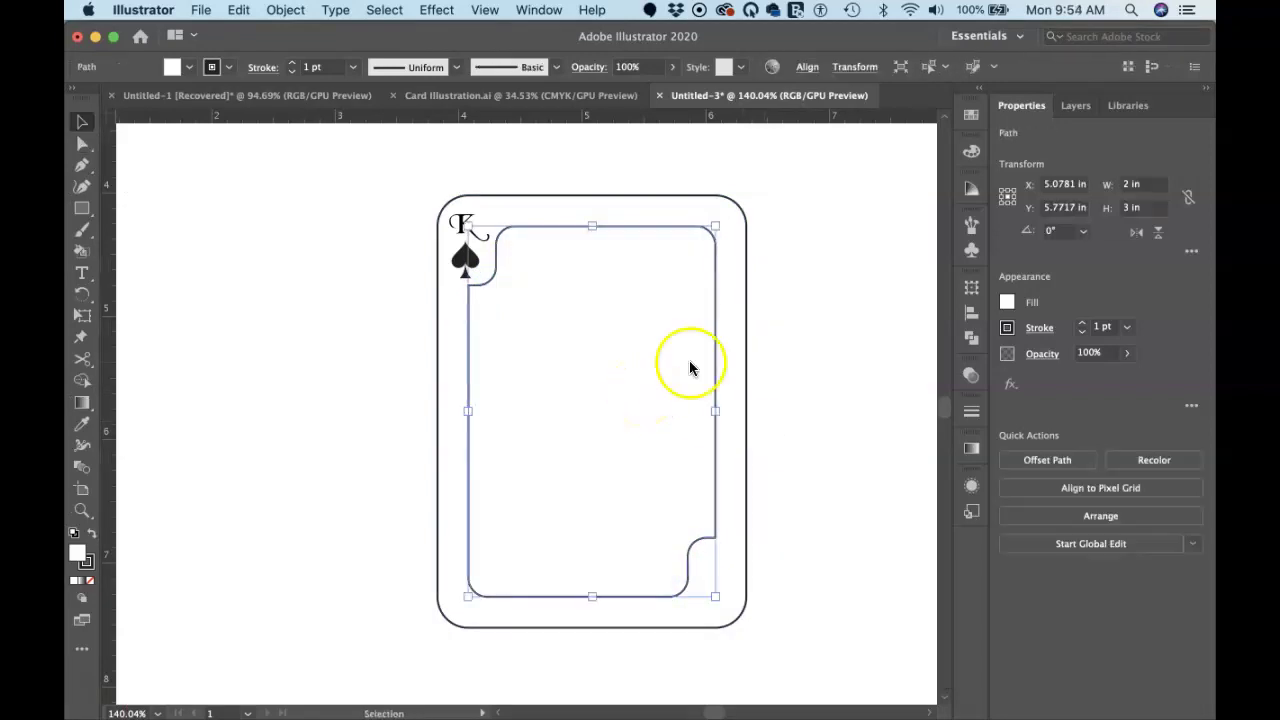
- Place one horizontal and one vertical guide crossing at the center of the card's outer outline
left_click(745, 336)
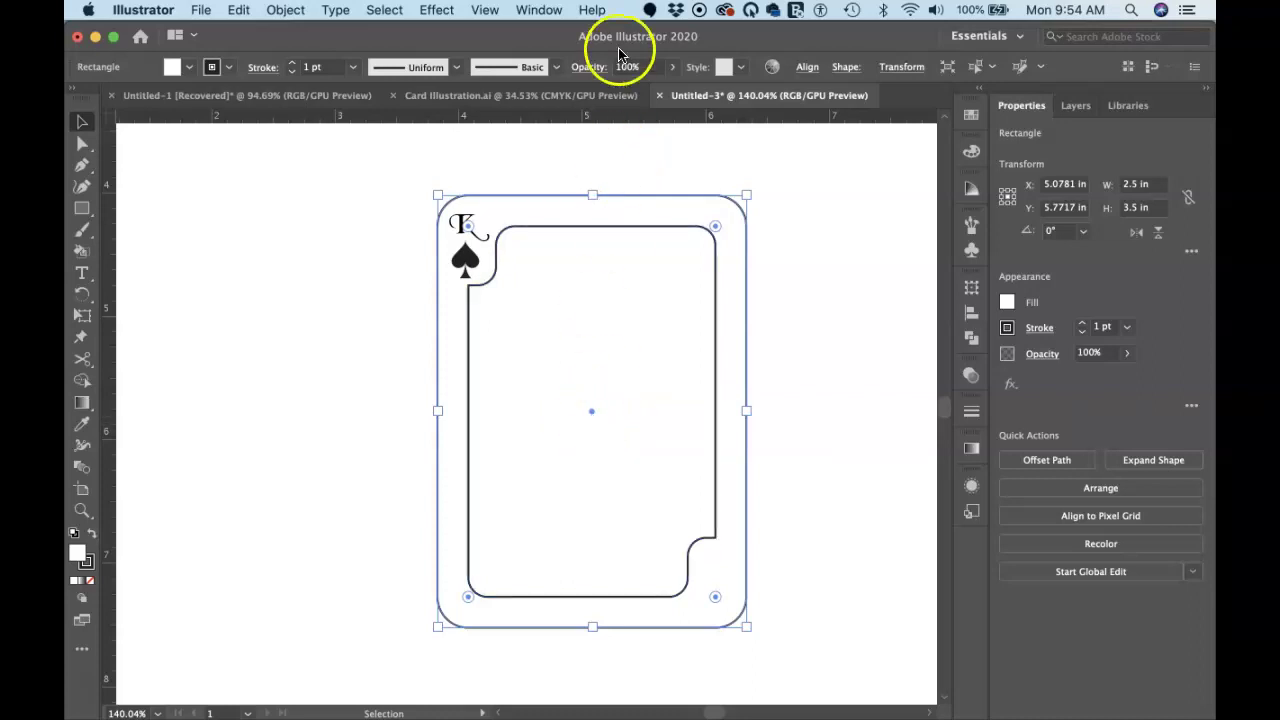
left_click_drag(608, 118, 637, 414)
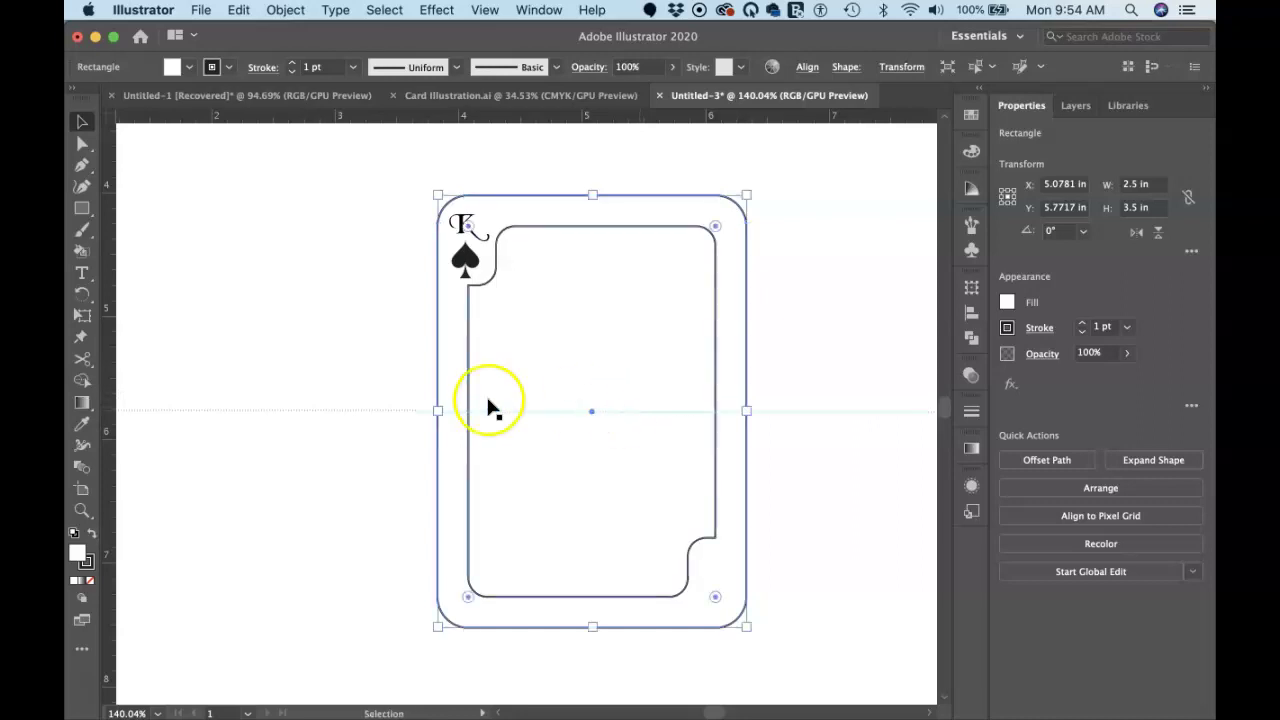
left_click_drag(106, 288, 591, 367)
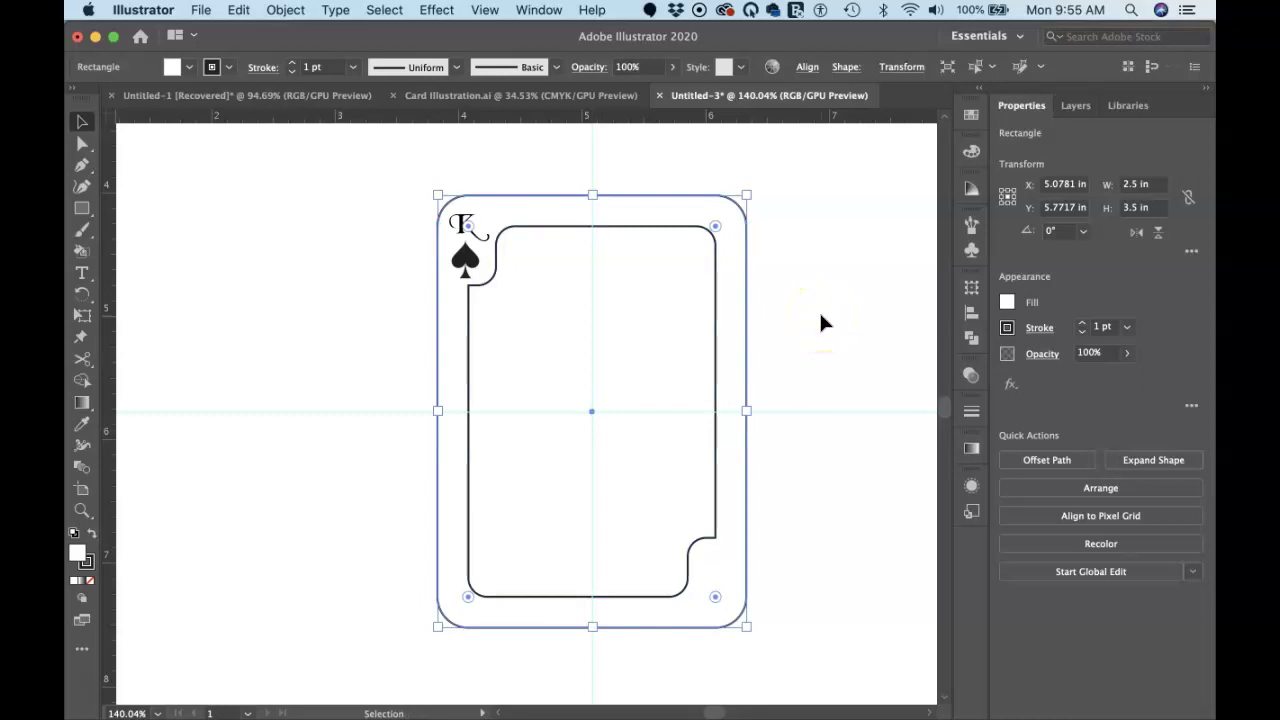
- Rotate the K and spade group 180° about the guides' intersection into the card's bottom-right notch
left_click(465, 262)
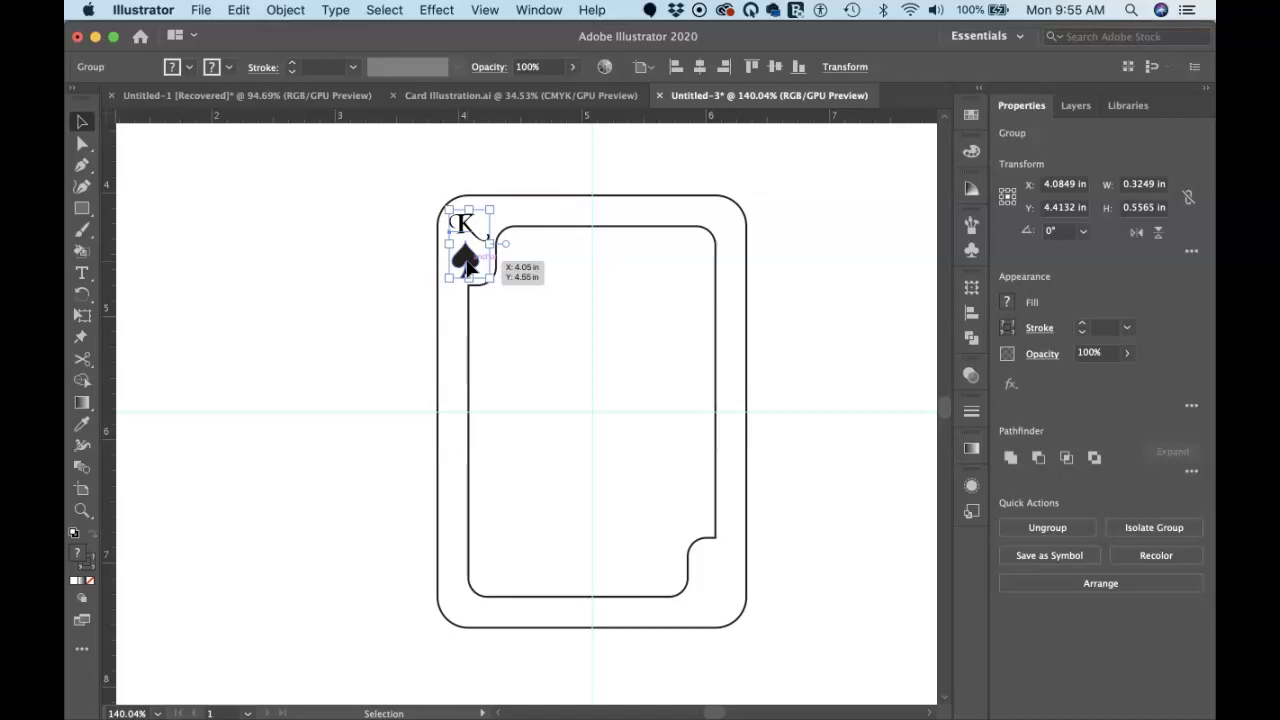
key("r")
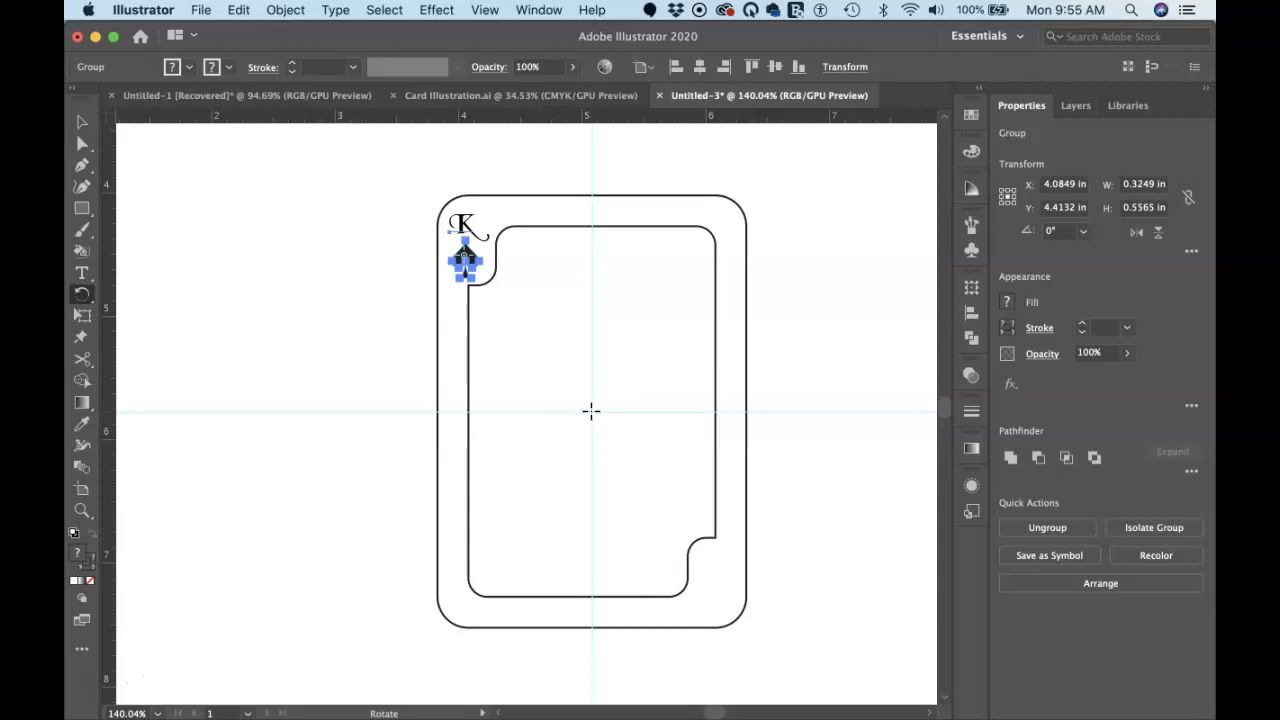
left_click(591, 410)
left_click_drag(617, 174, 563, 591)
left_click(545, 495)
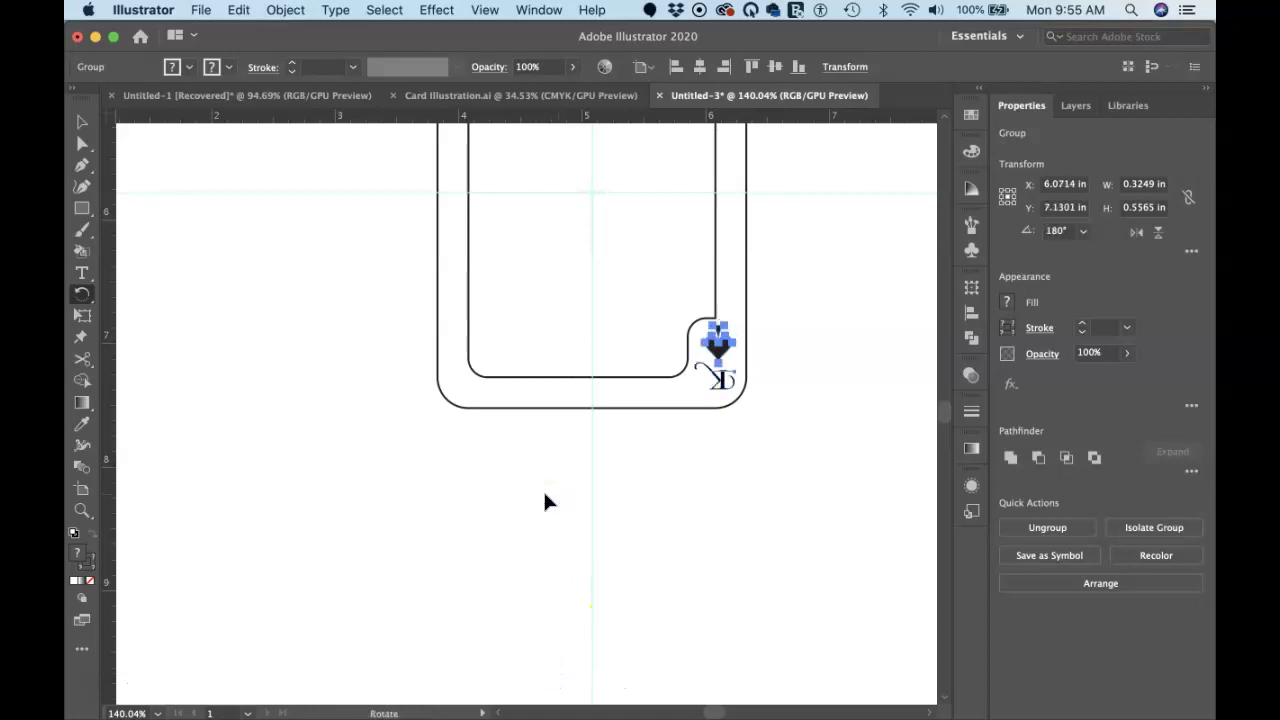
- Duplicate the K and spade group in place and rotate one copy 180° about the card's center into the top-left notch
scroll(544, 494, "up", 5)
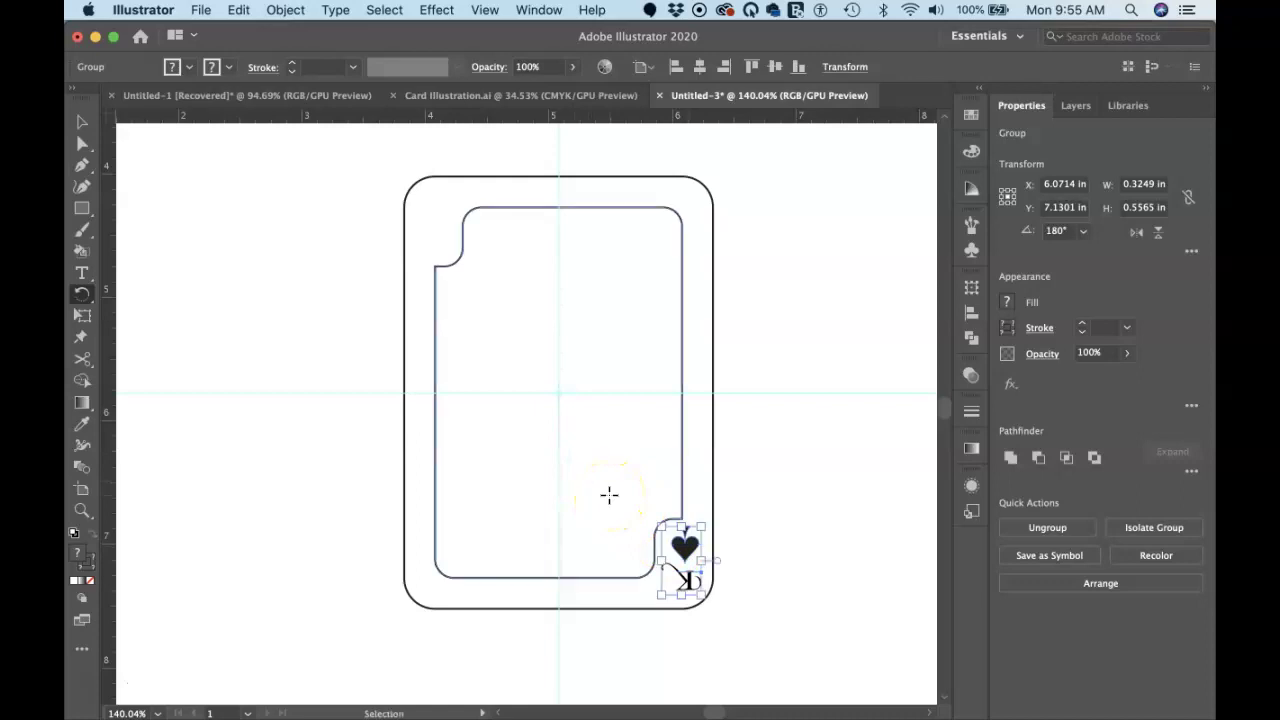
key("super+c")
key("super+f")
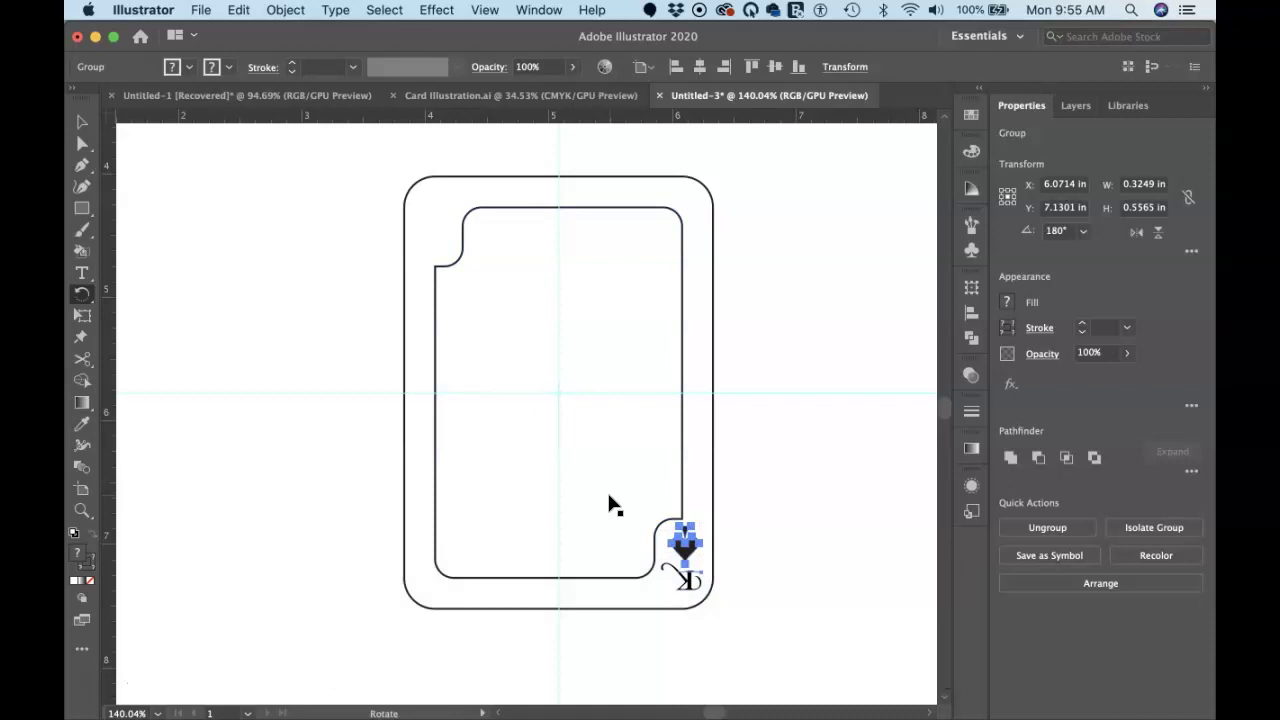
left_click_drag(604, 563, 530, 325)
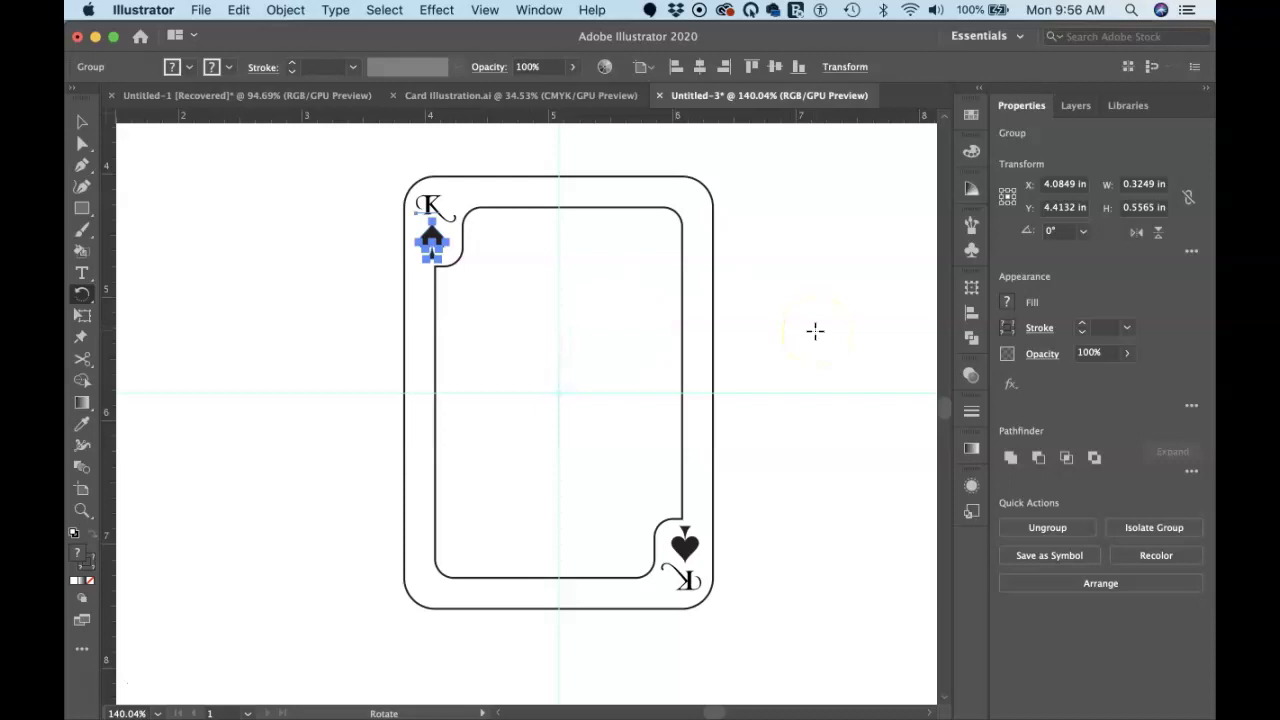
key("v")
left_click(808, 333)
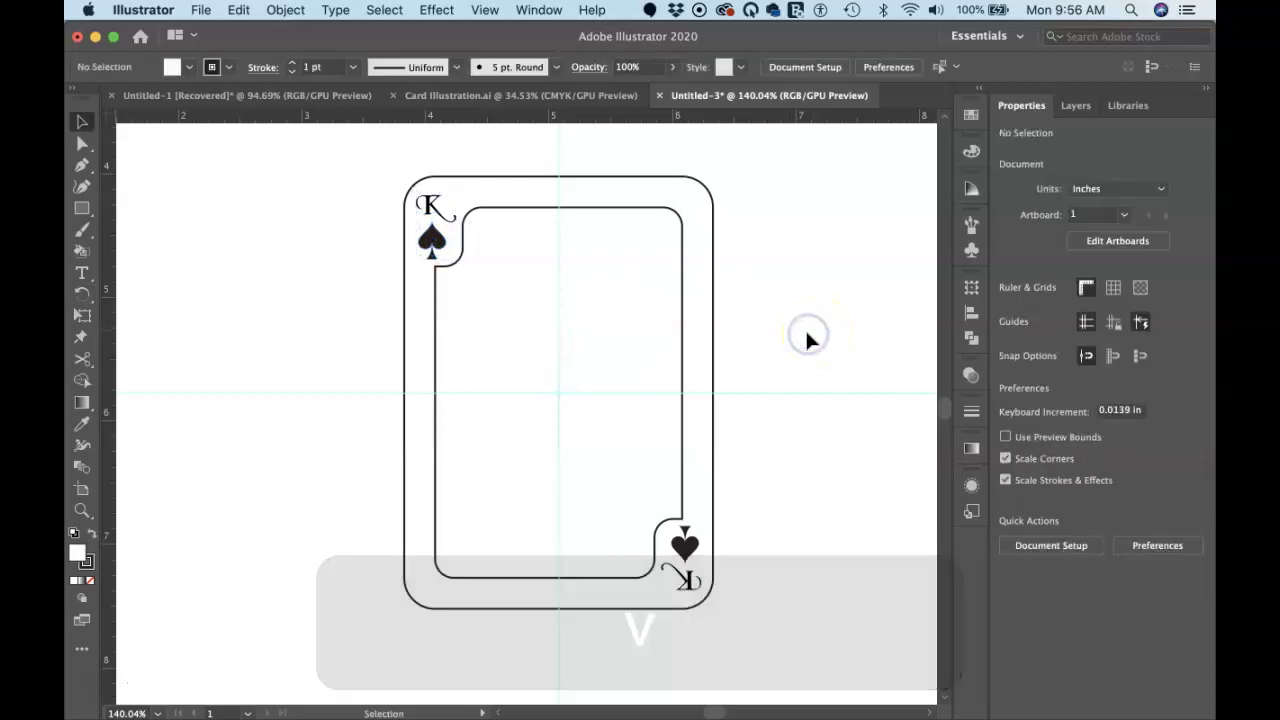